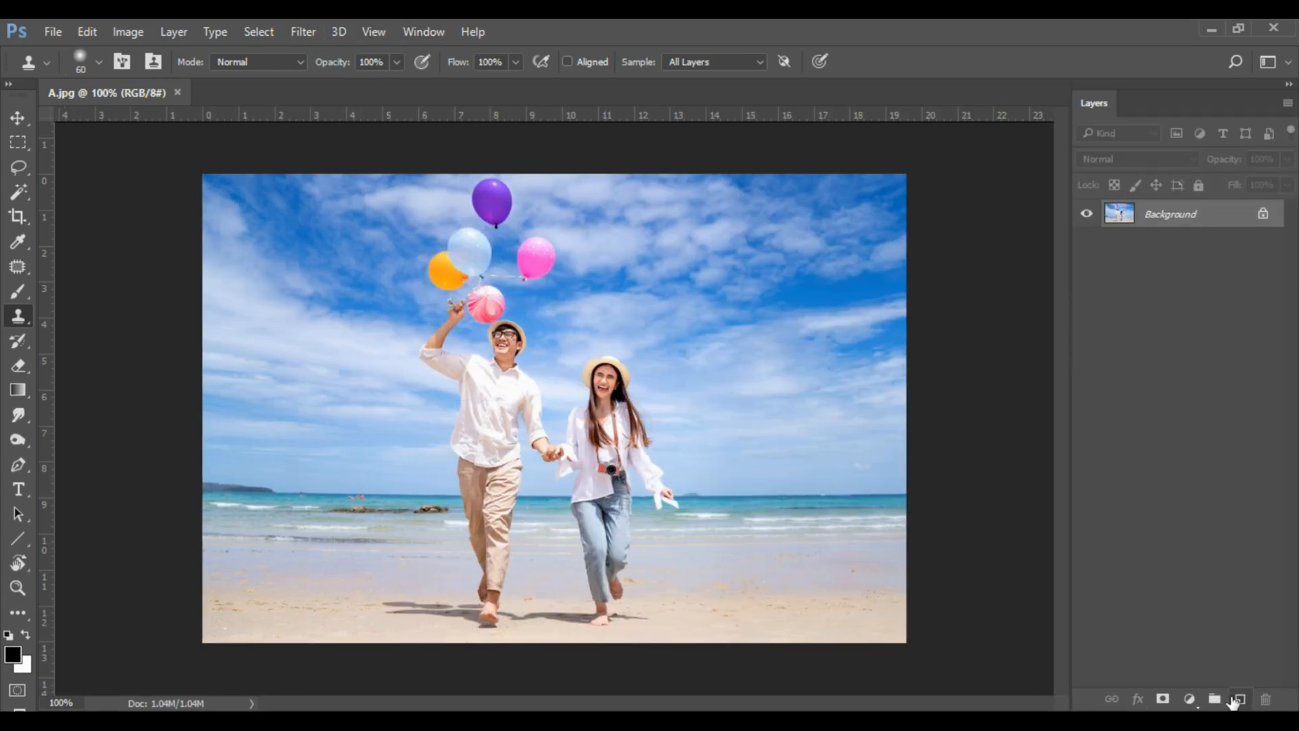
drag(1216, 226, 1241, 699)
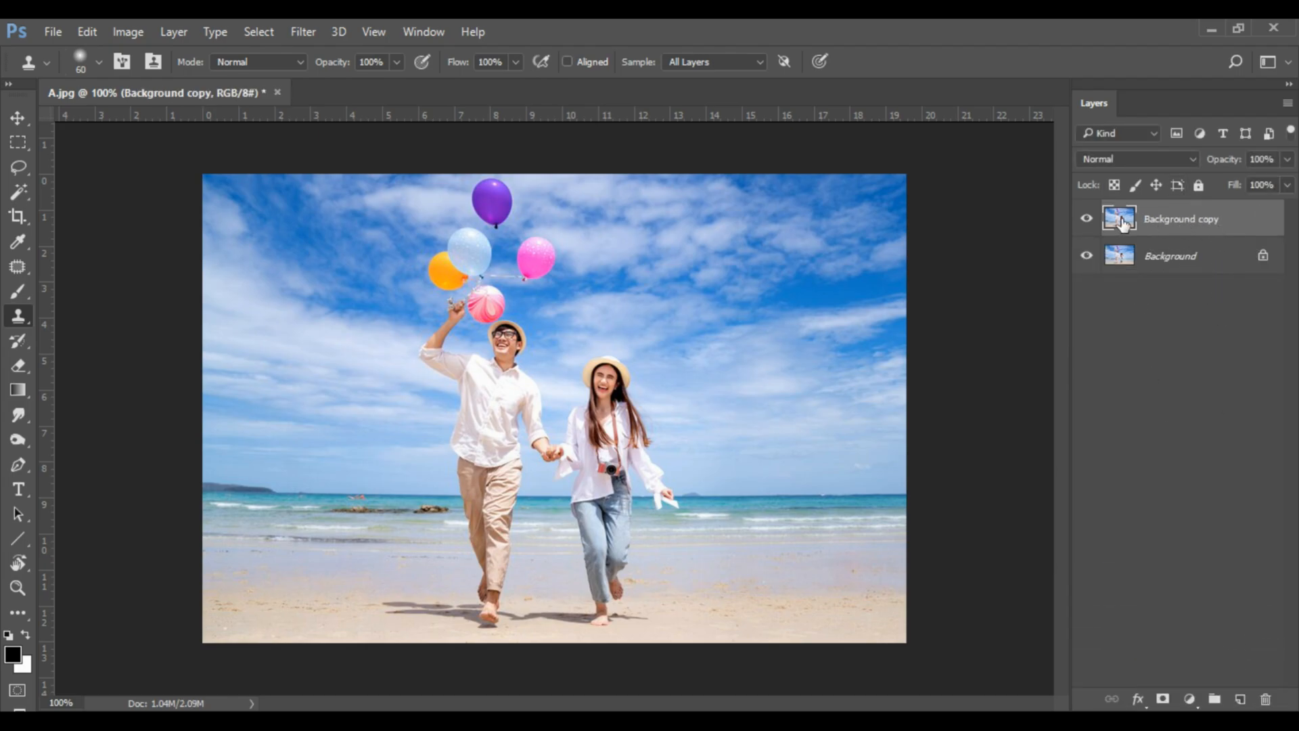
click(1086, 255)
click(1087, 219)
click(22, 266)
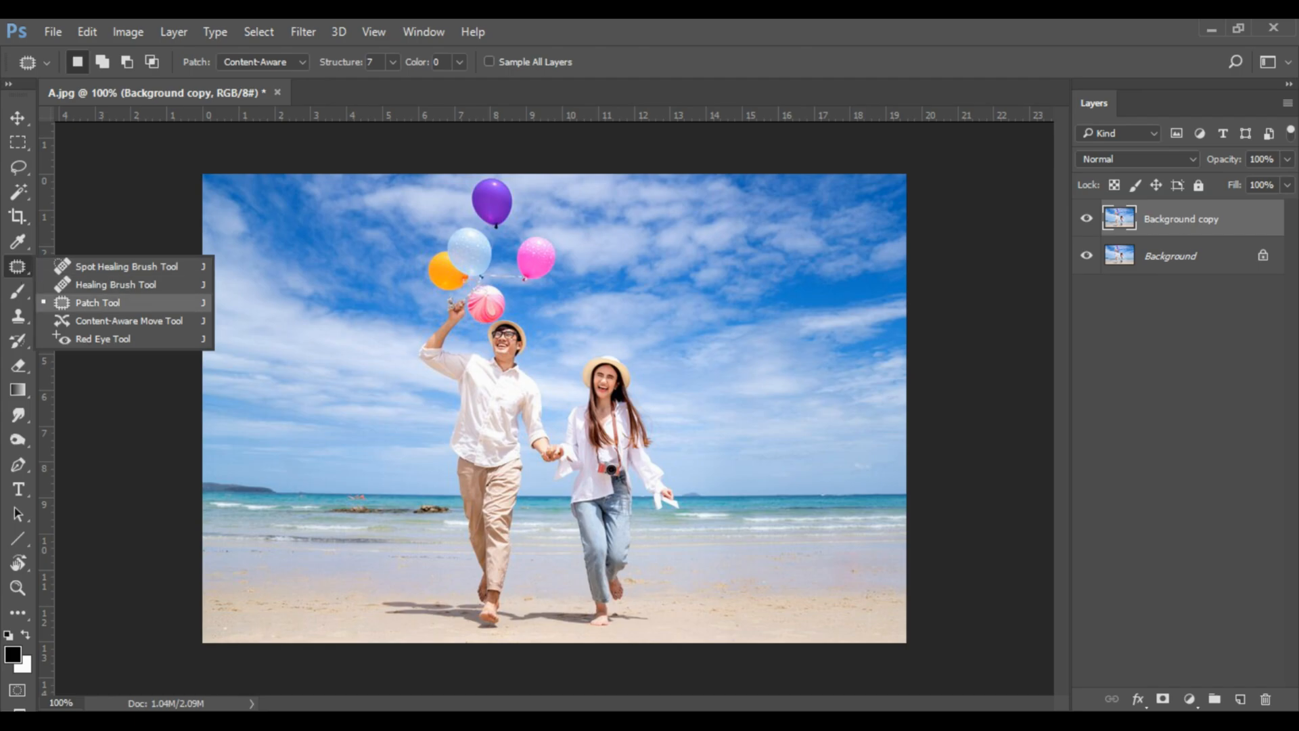
click(101, 302)
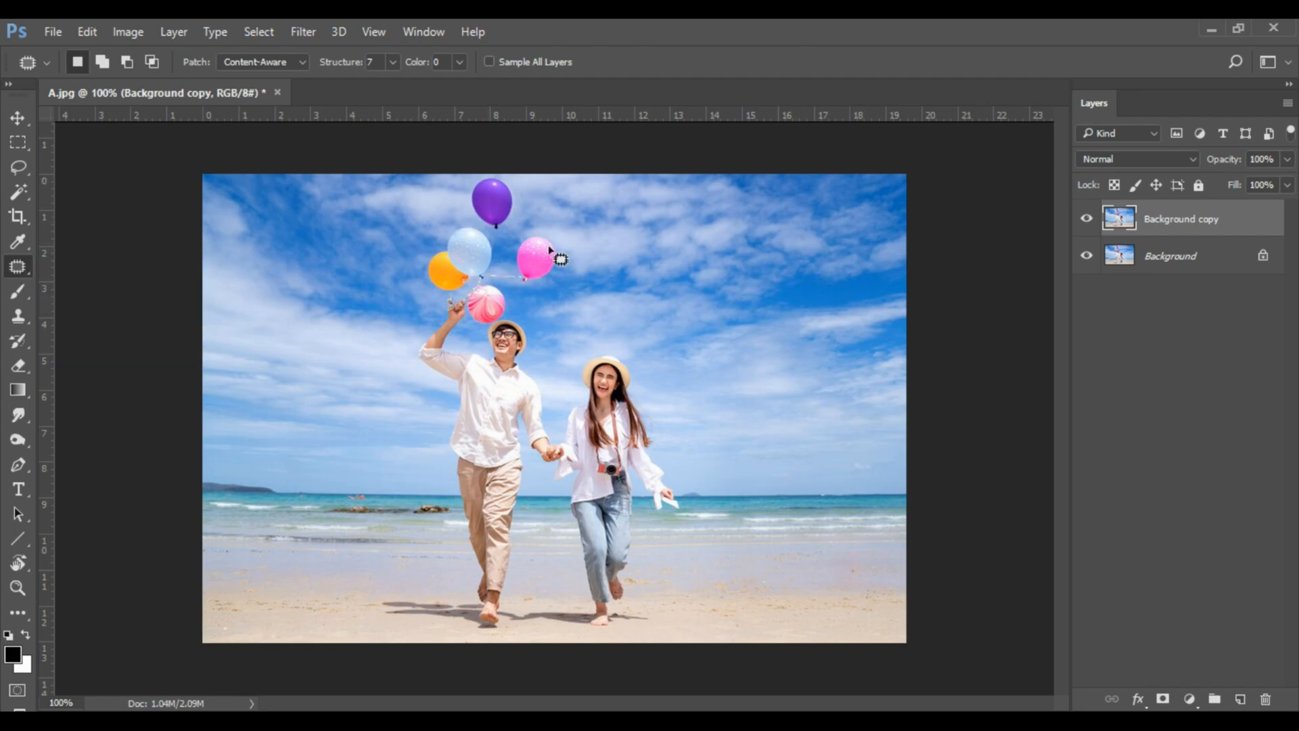
drag(653, 387, 640, 324)
key(ctrl+1)
mouse_move(515, 293)
mouse_down()
mouse_move(501, 329)
mouse_move(465, 306)
mouse_up()
drag(401, 210, 445, 254)
drag(445, 255, 518, 294)
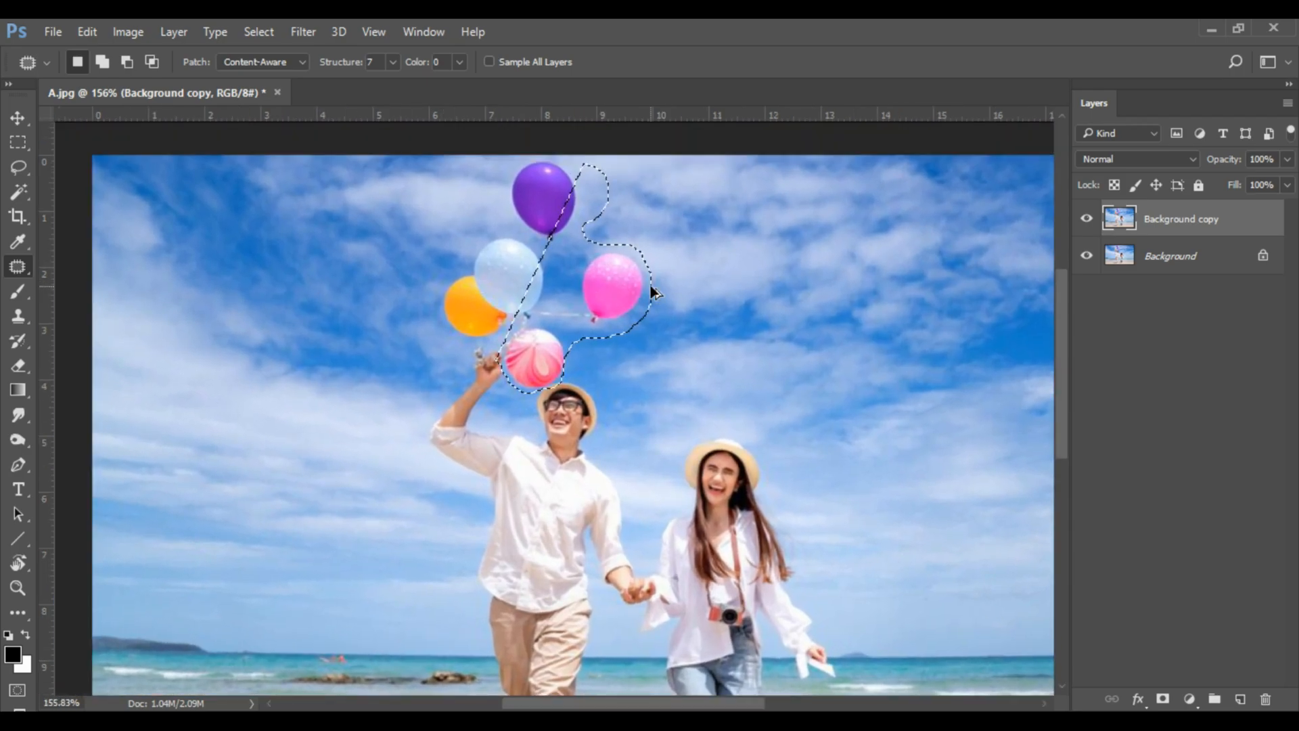
key(ctrl+d)
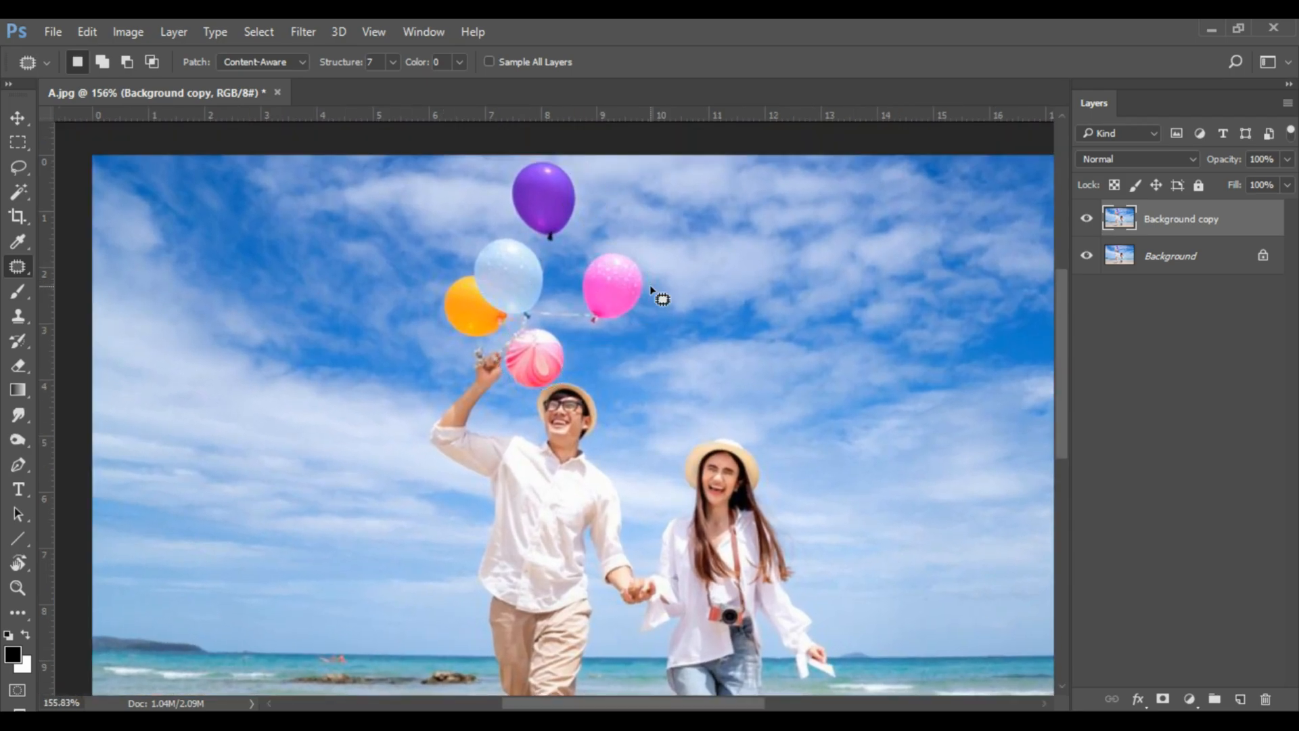
Close A.jpg without saving changes and clear the recent files list.
key(ctrl+0)
key(ctrl+w)
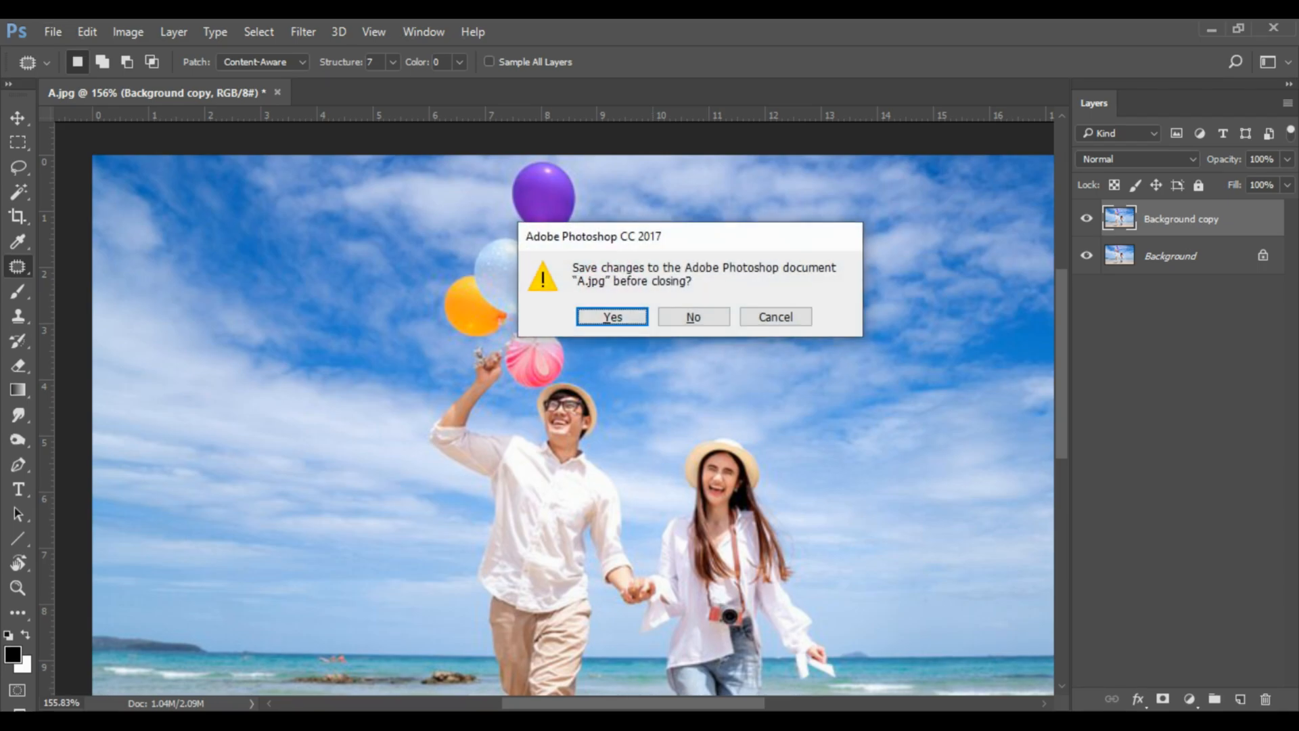
click(693, 314)
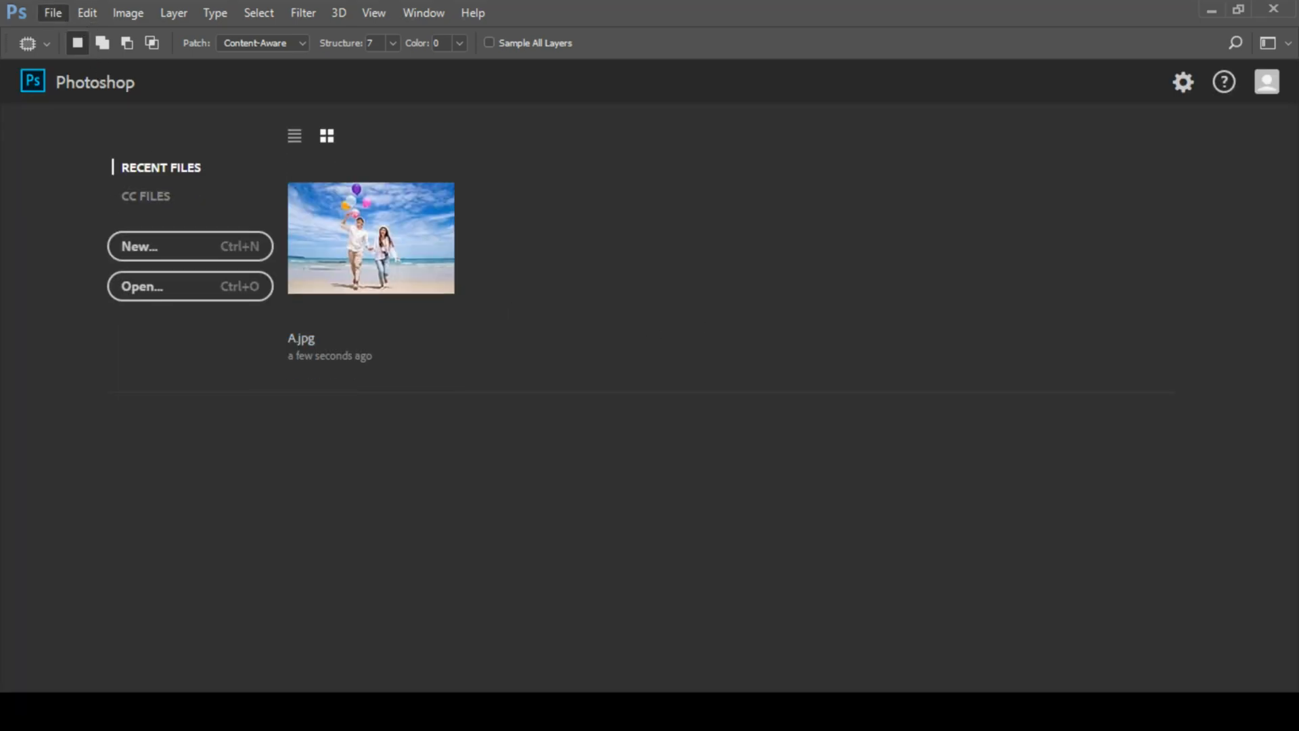
click(53, 12)
mouse_move(135, 117)
click(366, 148)
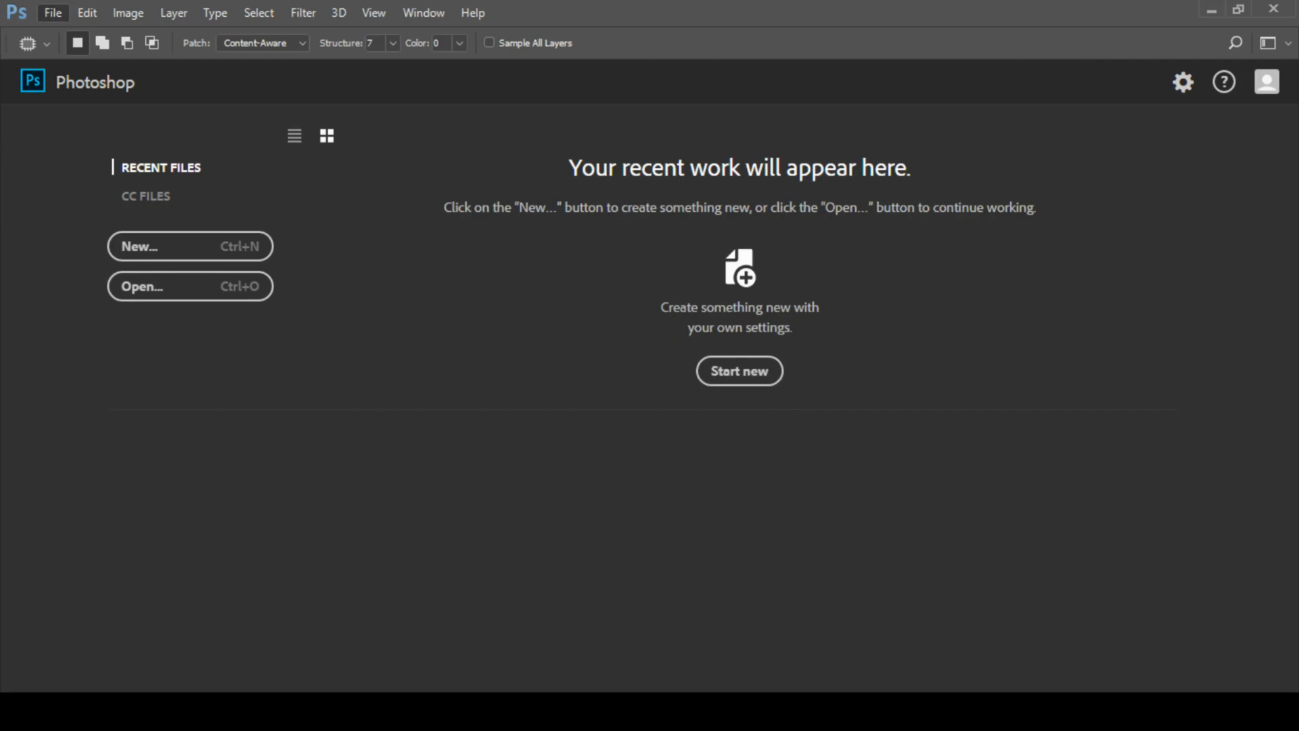
Open A.jpg from the 123 folder on the Desktop and duplicate its Background layer.
key(ctrl+o)
click(348, 196)
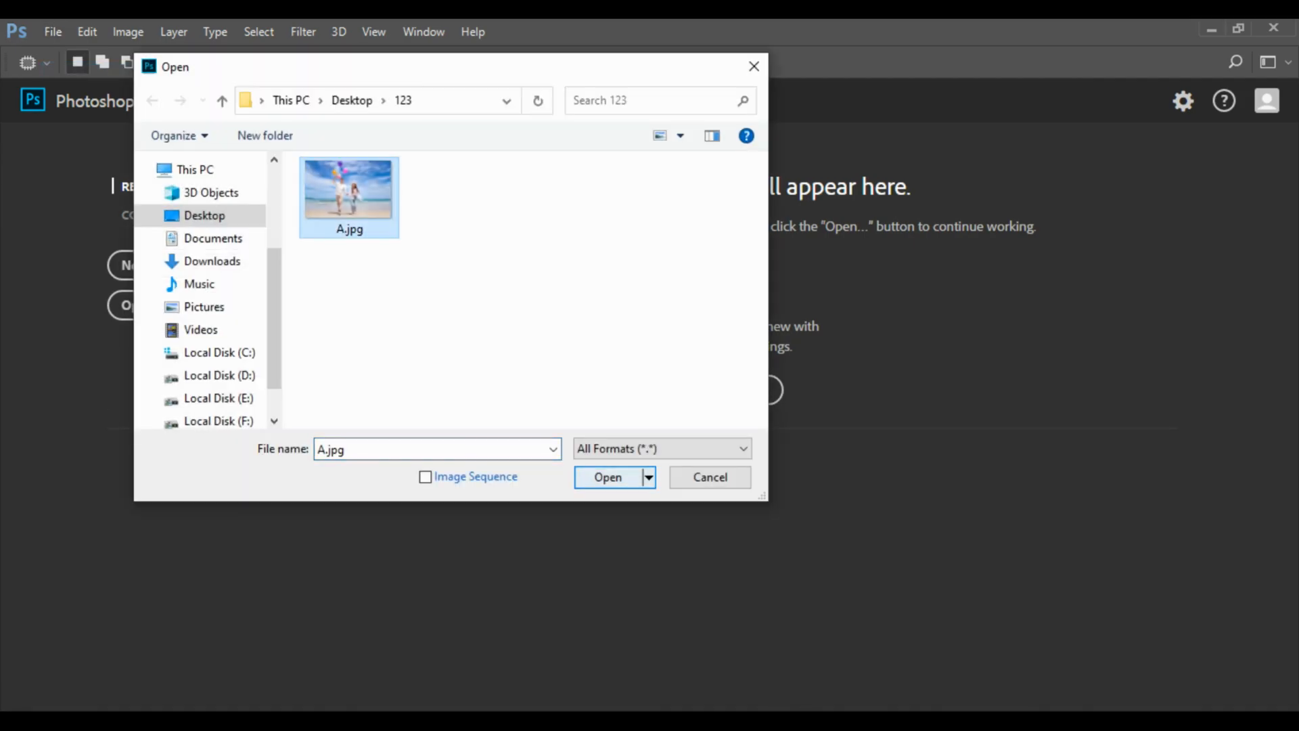
double_click(338, 184)
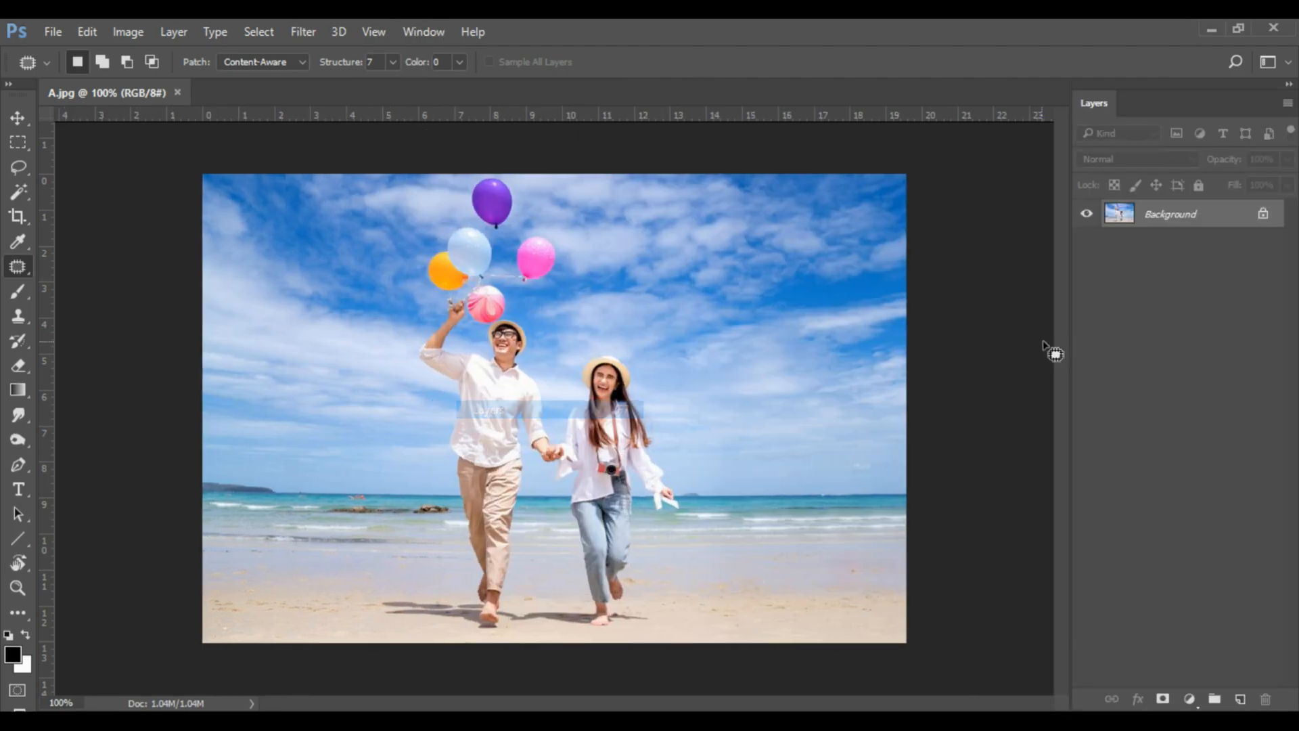
drag(1195, 216, 1240, 699)
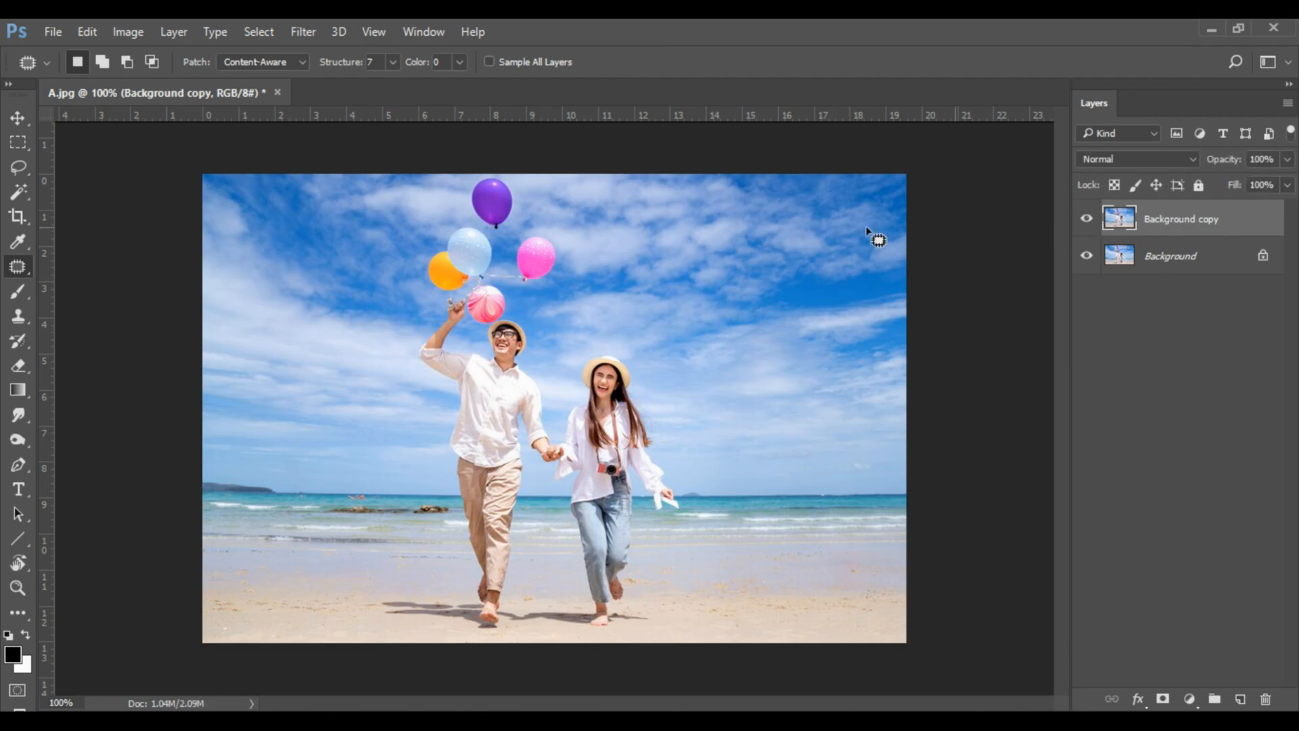
Outline all the balloons with the Patch tool, replace them with the cloudy sky to their right, and deselect.
drag(471, 192, 533, 249)
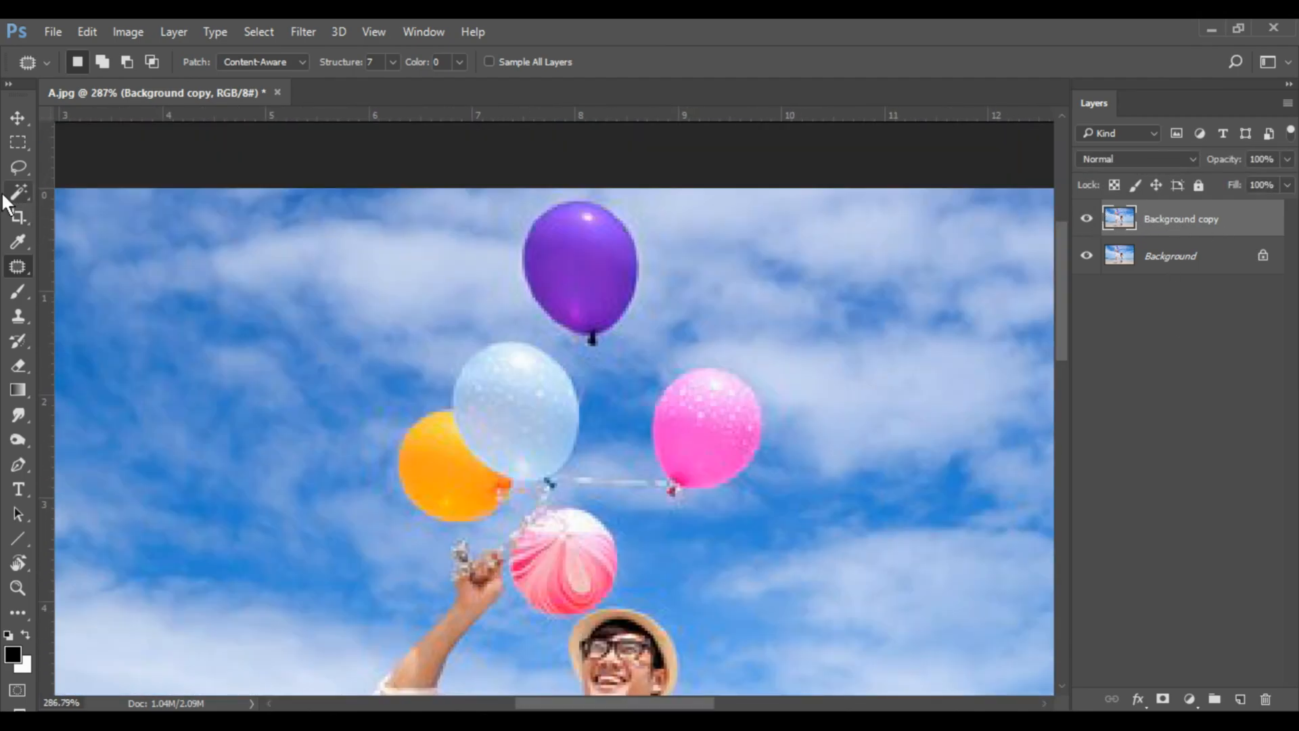
right_click(20, 266)
mouse_move(599, 193)
mouse_down()
mouse_move(654, 232)
mouse_move(680, 315)
mouse_move(775, 401)
mouse_up()
mouse_move(739, 512)
mouse_down()
mouse_move(576, 619)
mouse_move(545, 627)
mouse_up()
mouse_move(512, 577)
mouse_down()
mouse_move(481, 533)
mouse_move(436, 526)
mouse_move(347, 475)
mouse_move(349, 304)
mouse_move(471, 210)
mouse_move(606, 192)
mouse_up()
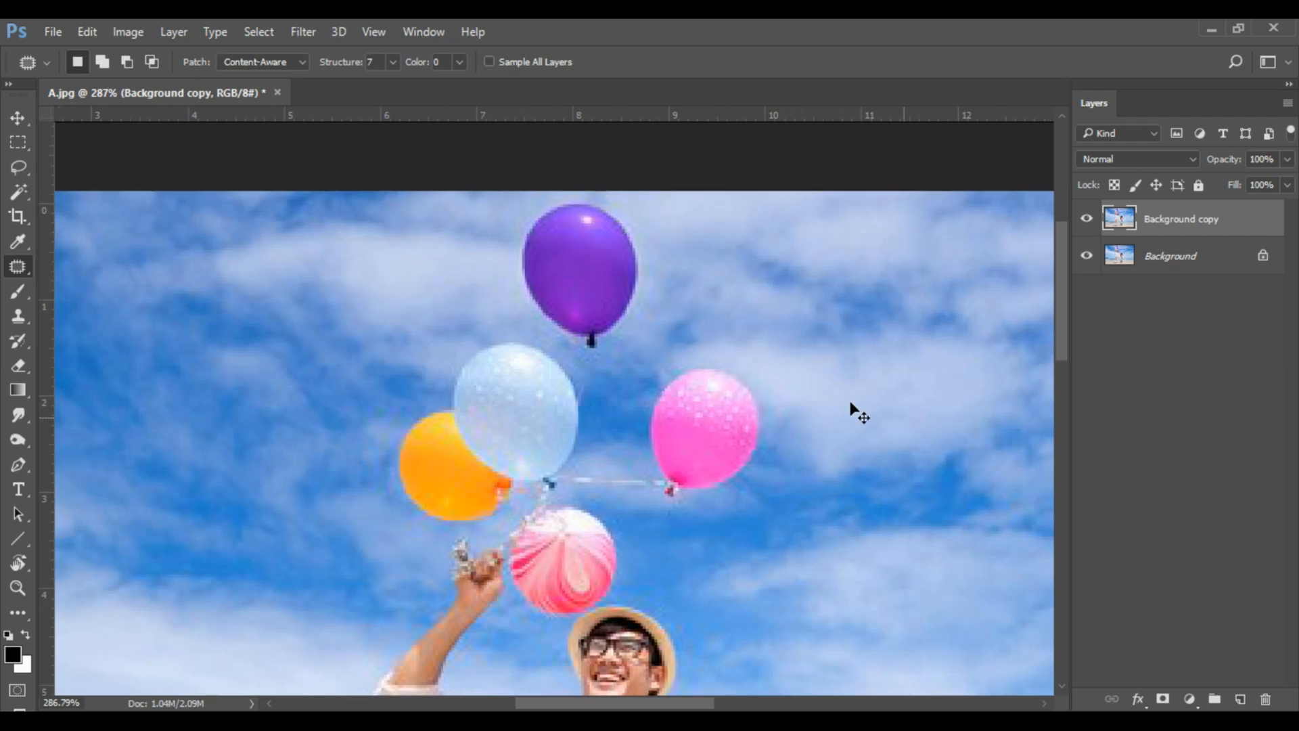
key(ctrl+1)
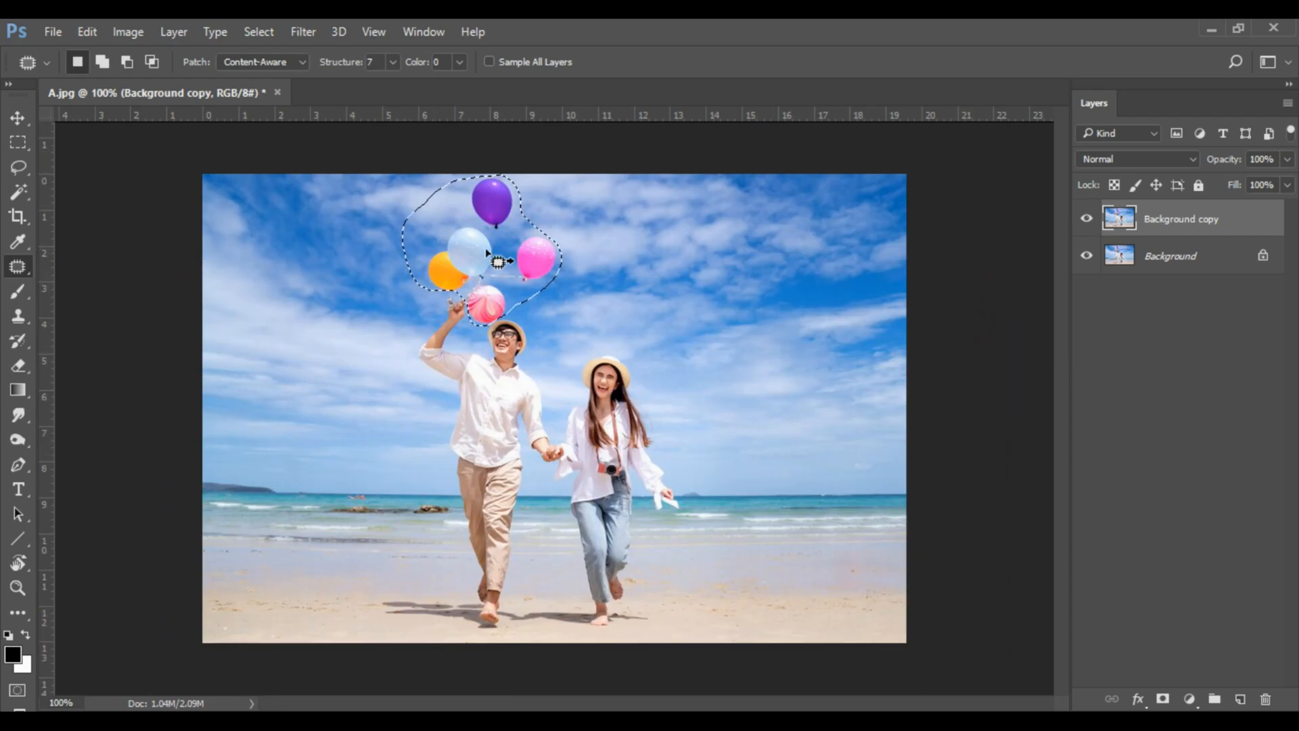
drag(505, 269, 654, 265)
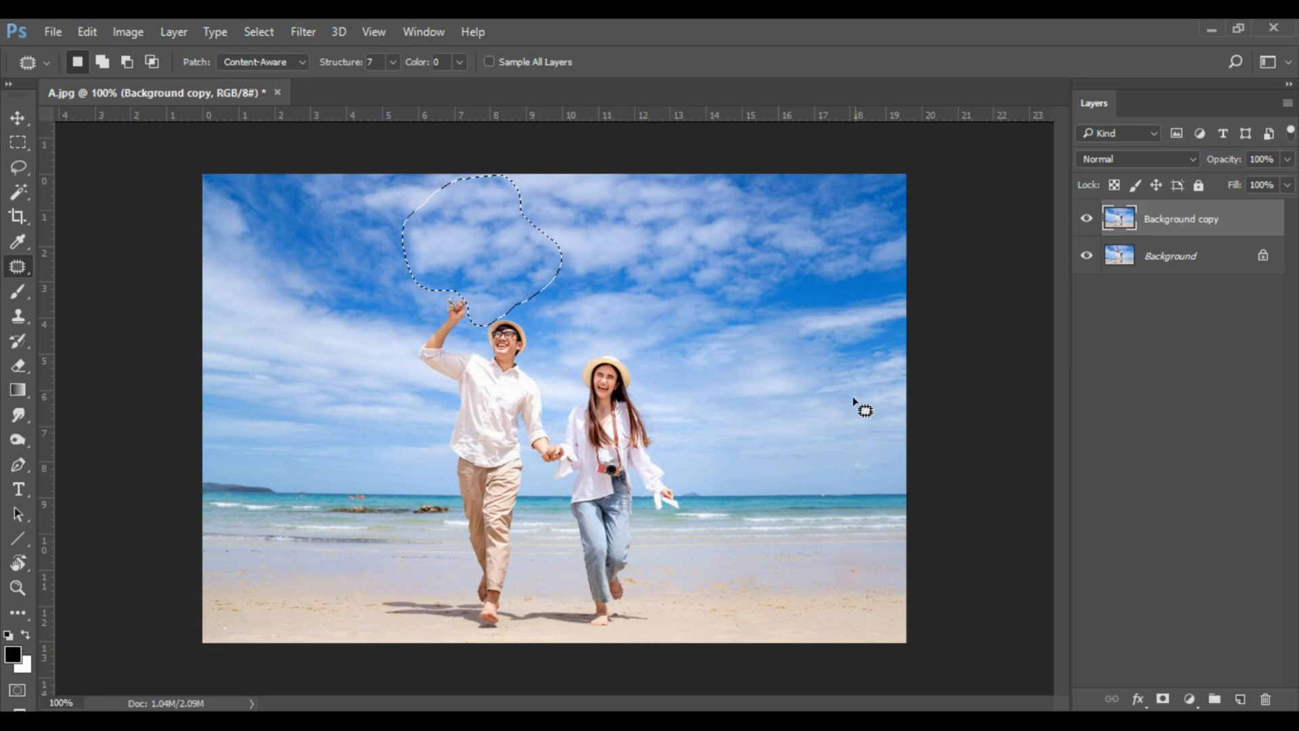
key(ctrl+d)
Outline the man with the Patch tool, replace him with the beach and sky to his left, and deselect.
drag(534, 417, 560, 446)
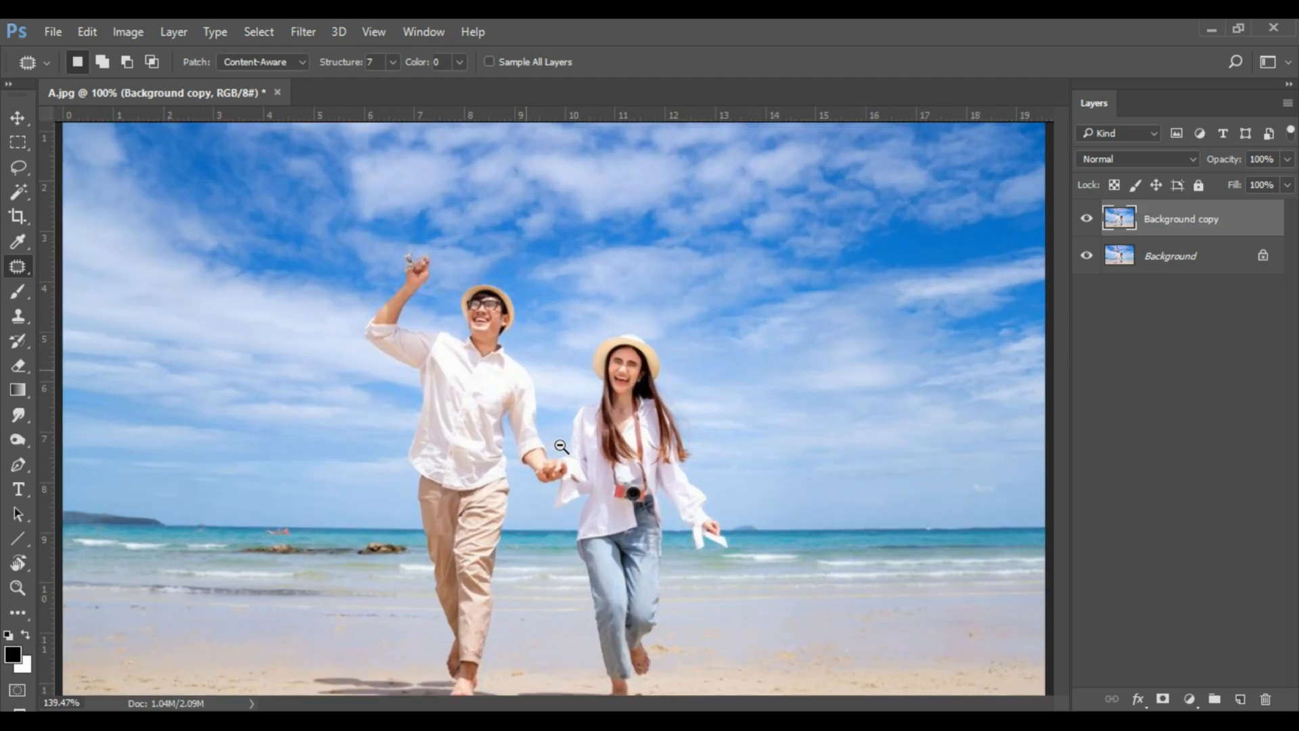
key(j)
drag(489, 304, 518, 247)
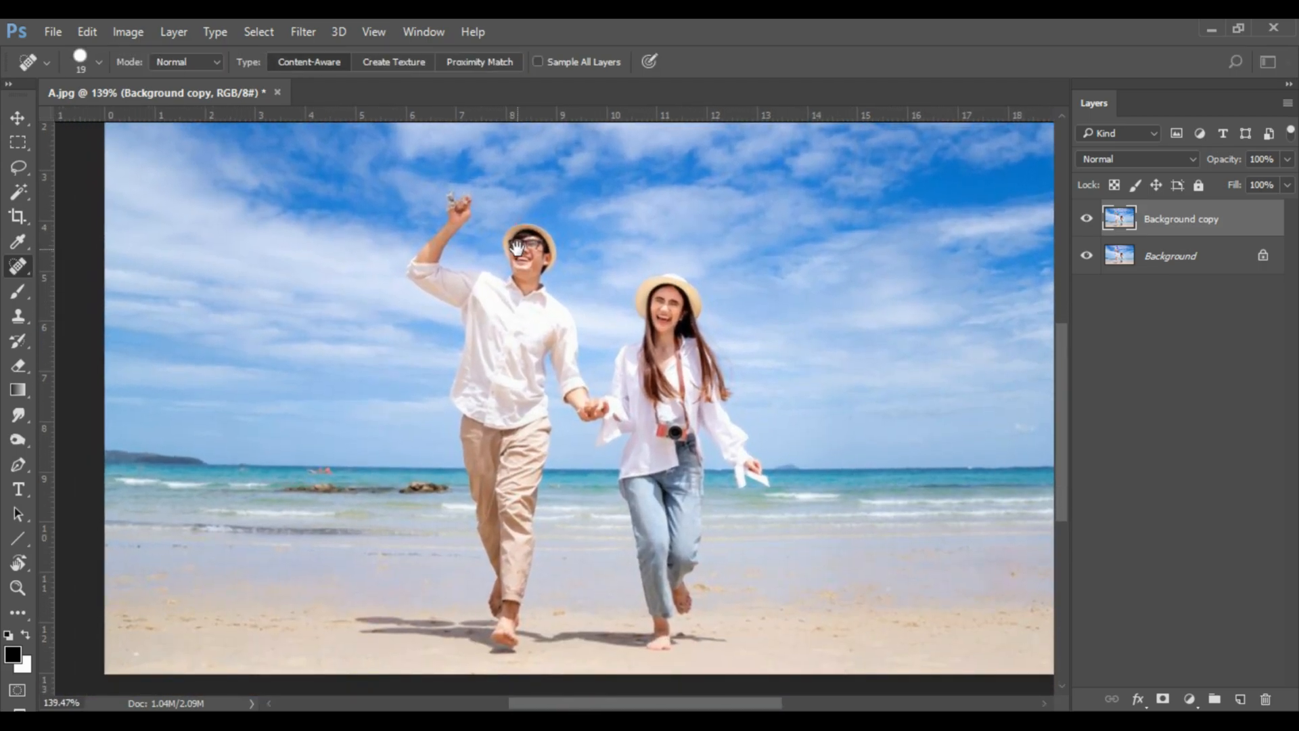
right_click(18, 271)
click(102, 303)
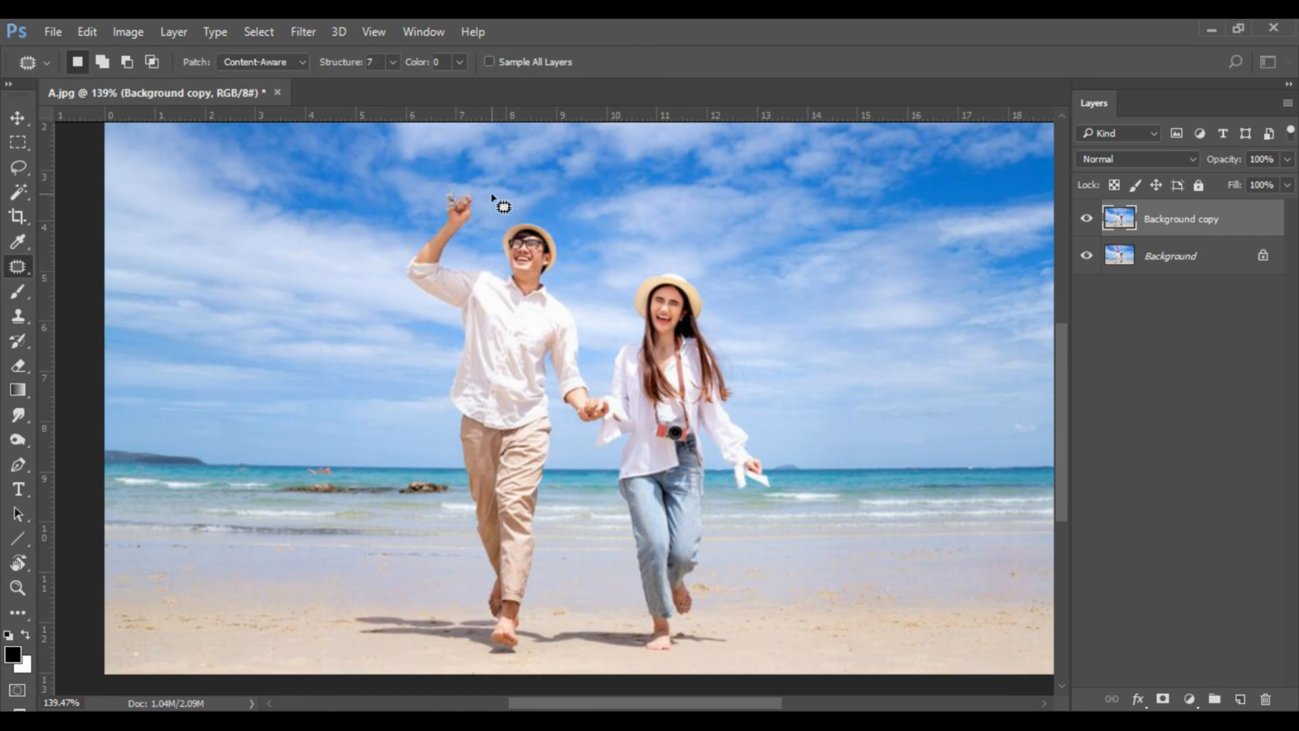
drag(524, 209, 569, 252)
drag(573, 308, 595, 358)
mouse_move(539, 575)
mouse_down()
mouse_move(512, 655)
mouse_move(486, 644)
mouse_move(489, 600)
mouse_up()
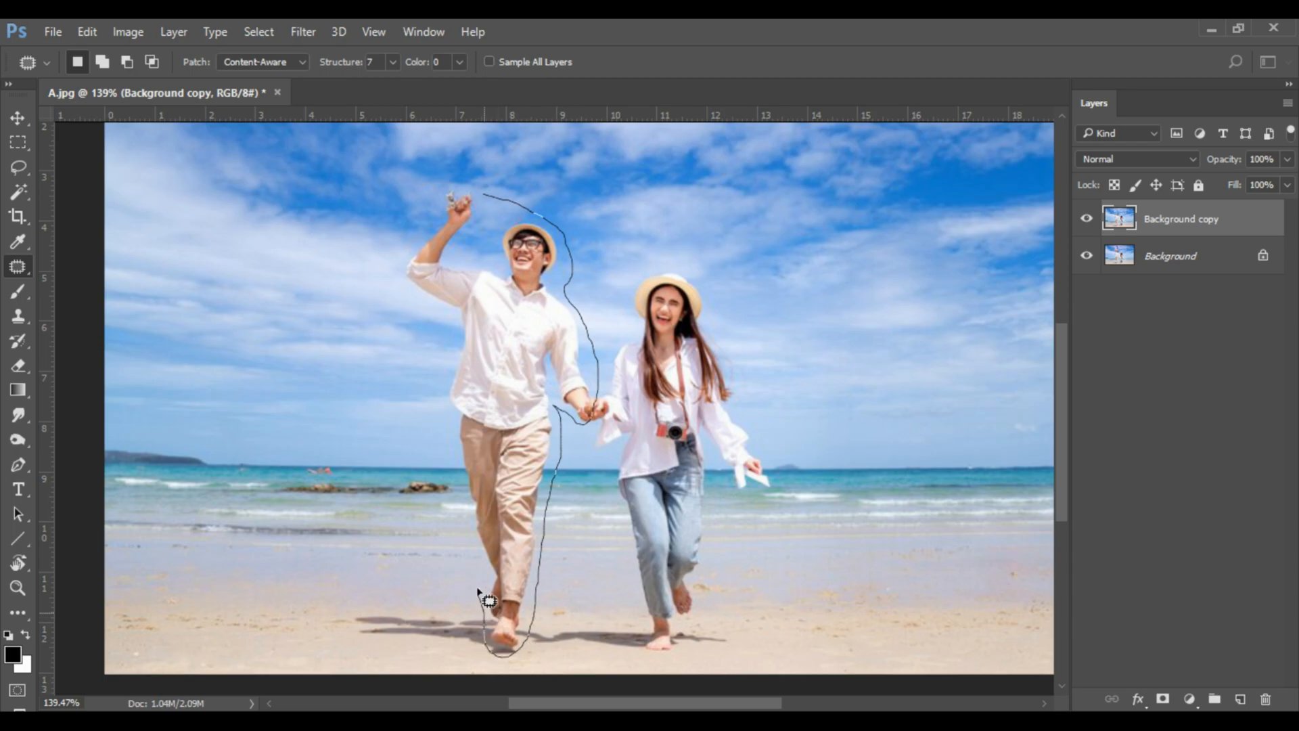
drag(473, 498, 462, 442)
drag(444, 364, 459, 321)
mouse_move(431, 225)
mouse_down()
mouse_move(453, 181)
mouse_move(504, 207)
mouse_up()
drag(523, 410, 333, 409)
key(ctrl+d)
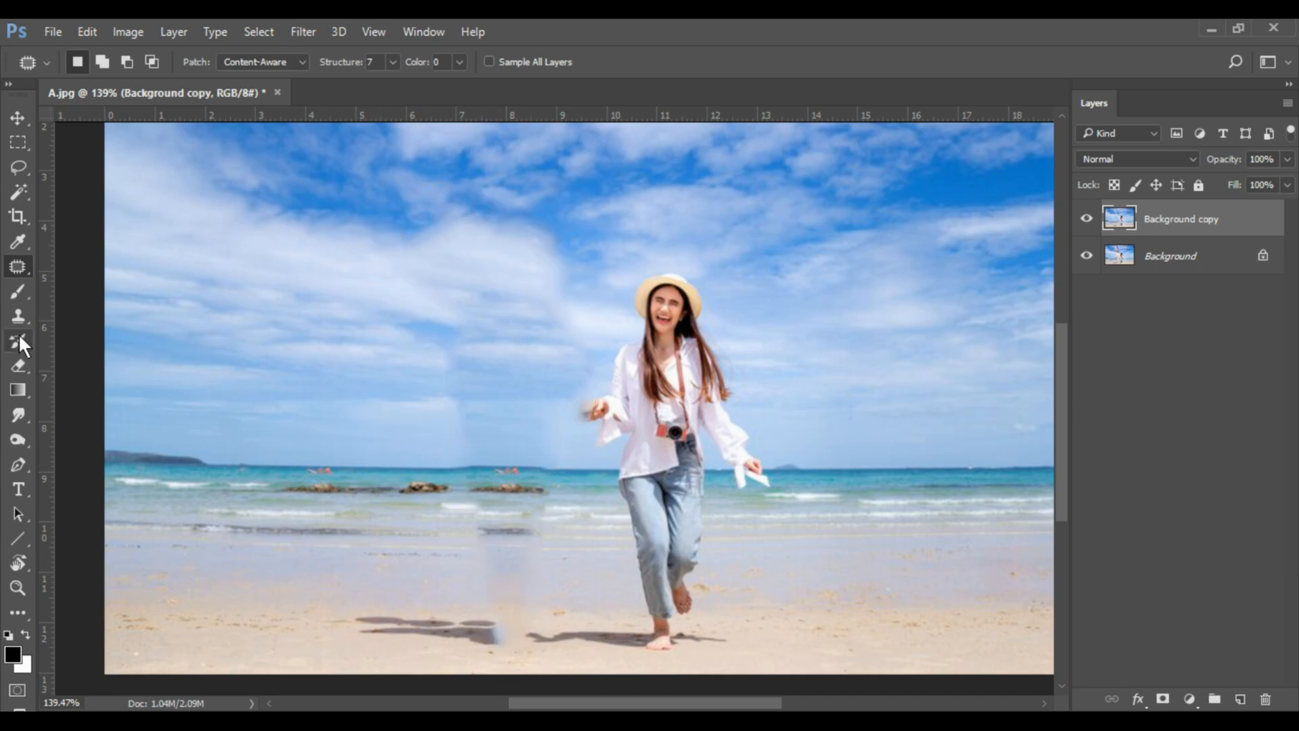
Outline the woman with the Patch tool, replace her with the beach and sky to her right, and deselect.
right_click(19, 268)
click(688, 264)
drag(743, 372, 763, 426)
mouse_move(722, 469)
mouse_down()
mouse_move(711, 448)
mouse_move(715, 519)
mouse_up()
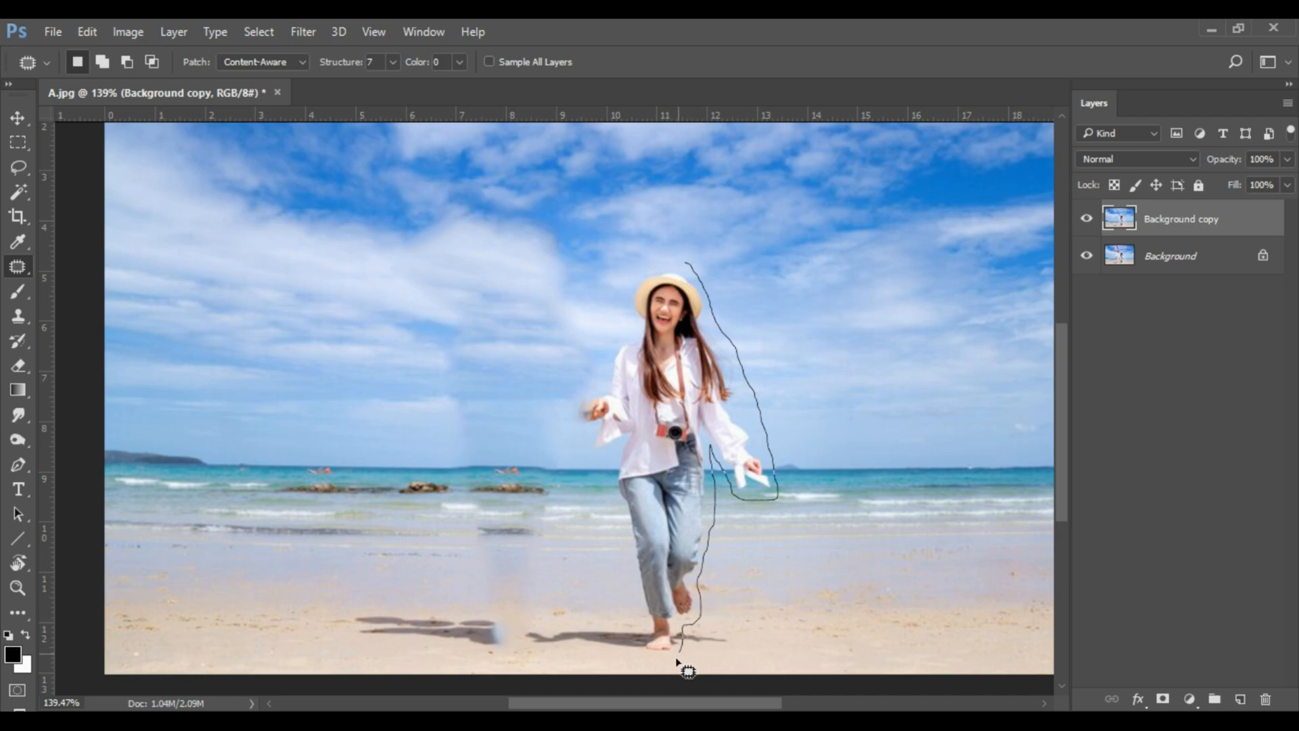
mouse_move(657, 661)
mouse_down()
mouse_move(641, 537)
mouse_move(612, 448)
mouse_move(594, 452)
mouse_move(571, 411)
mouse_move(604, 403)
mouse_up()
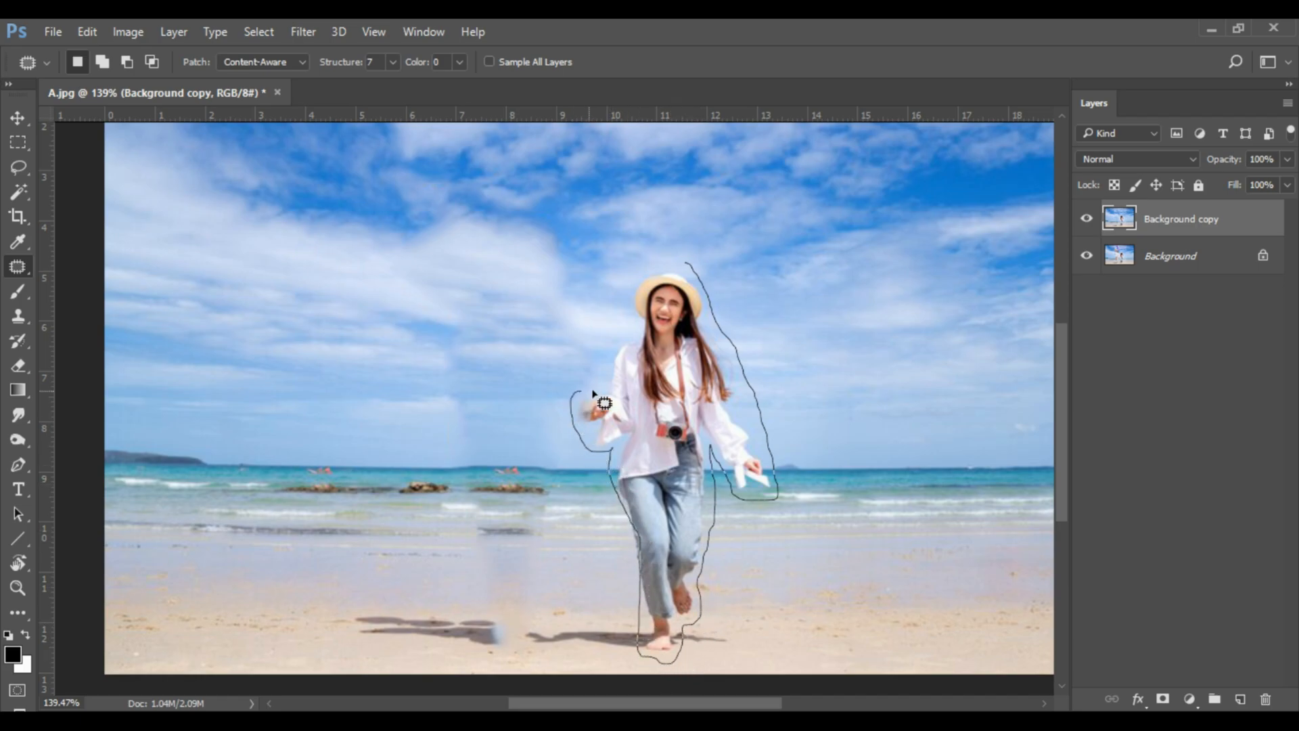
mouse_move(620, 325)
mouse_down()
mouse_move(644, 272)
mouse_move(685, 264)
mouse_up()
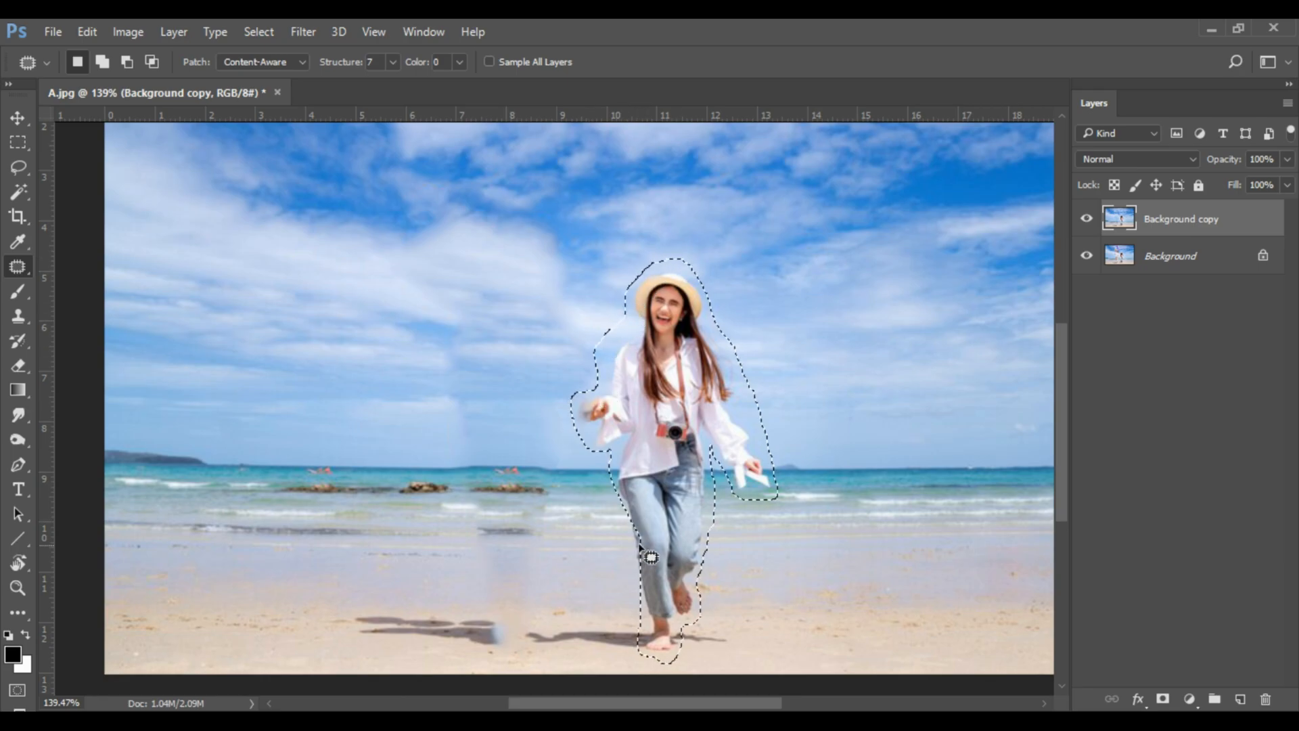
drag(702, 421, 896, 450)
key(ctrl+d)
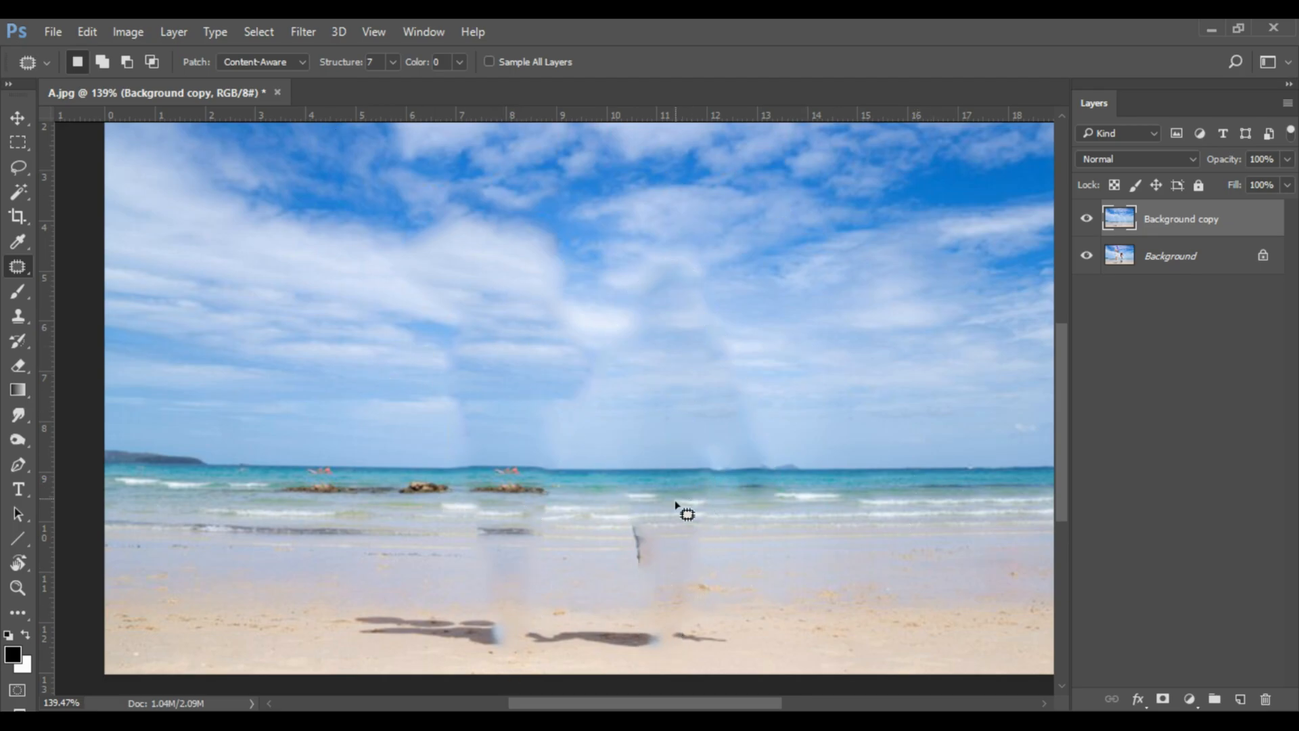
Use the Clone Stamp tool to blend the patch seams in the sky with nearby clouds, mainly where the woman stood.
click(22, 316)
click(101, 315)
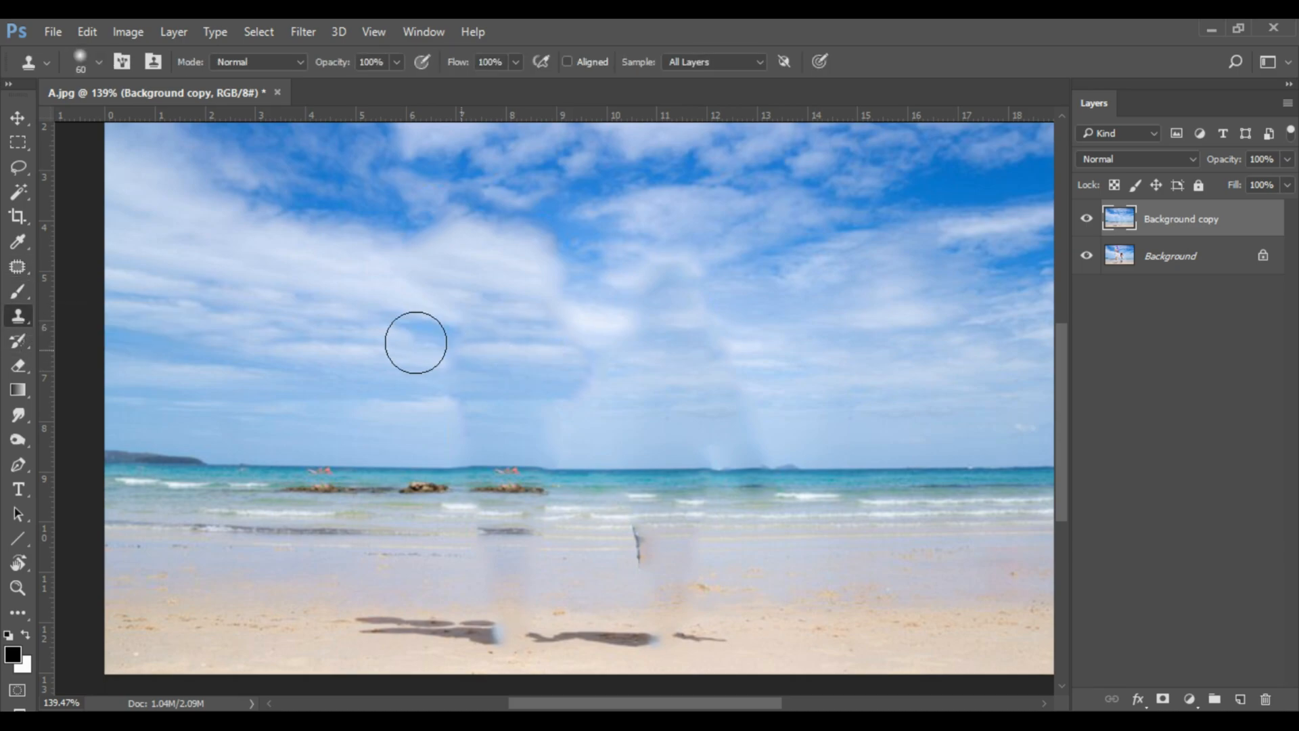
alt+click(355, 302)
drag(462, 310, 420, 310)
alt+click(817, 329)
drag(700, 331, 617, 340)
alt+click(802, 286)
drag(679, 291, 637, 287)
alt+click(834, 419)
drag(724, 420, 619, 422)
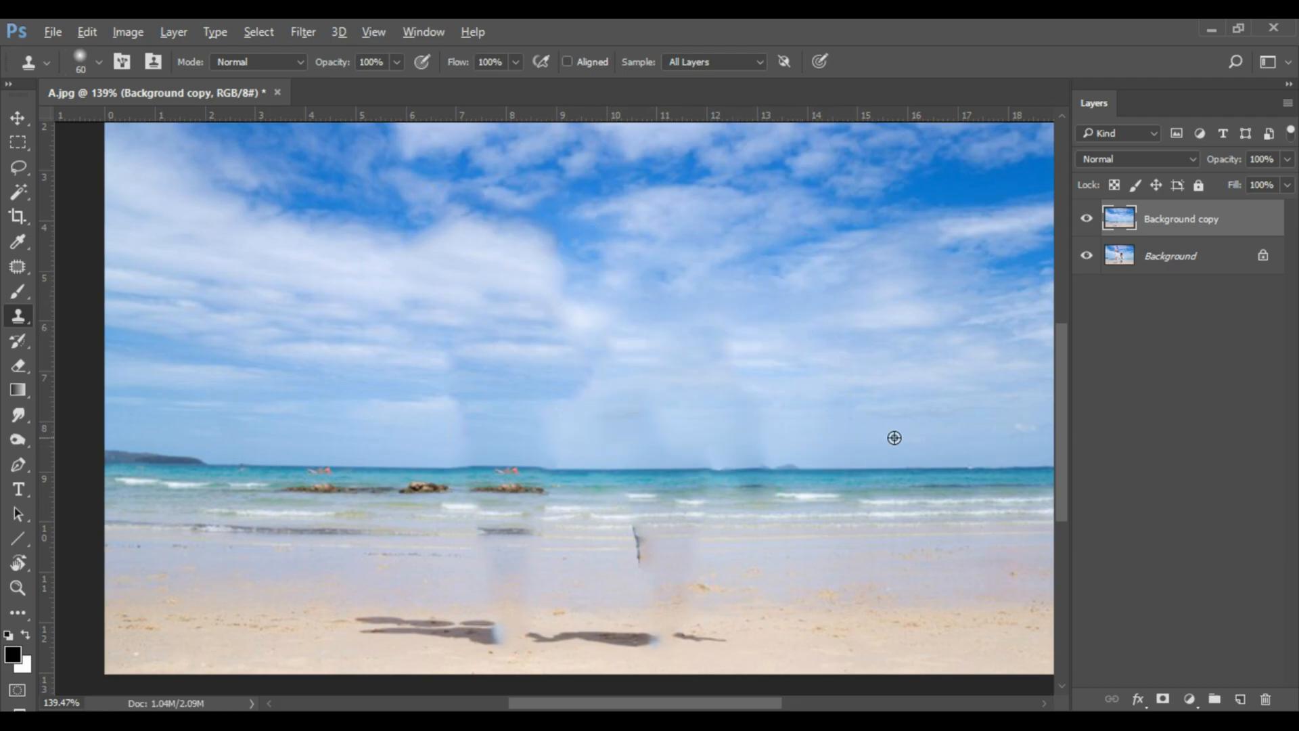
Clone clean stretches of horizon over the smudged sea line and the duplicated red swimmers.
alt+click(886, 471)
drag(755, 472, 736, 468)
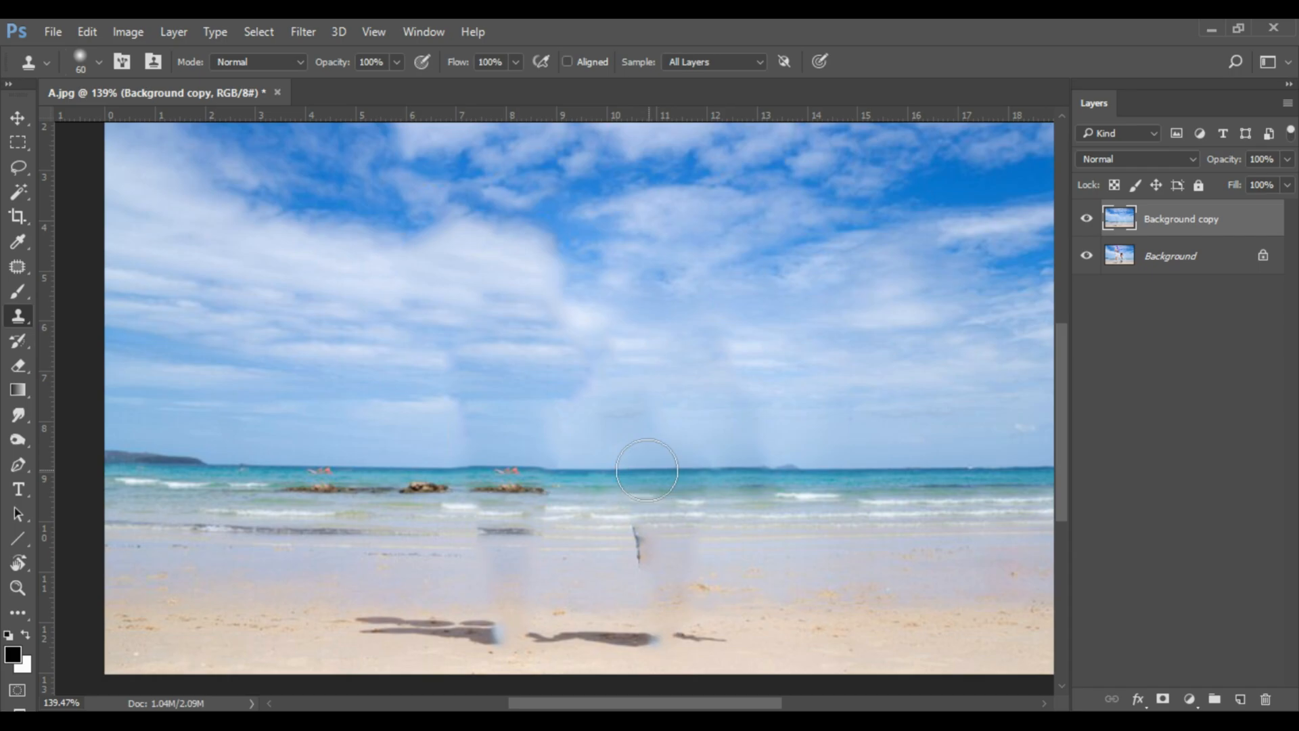
alt+click(350, 467)
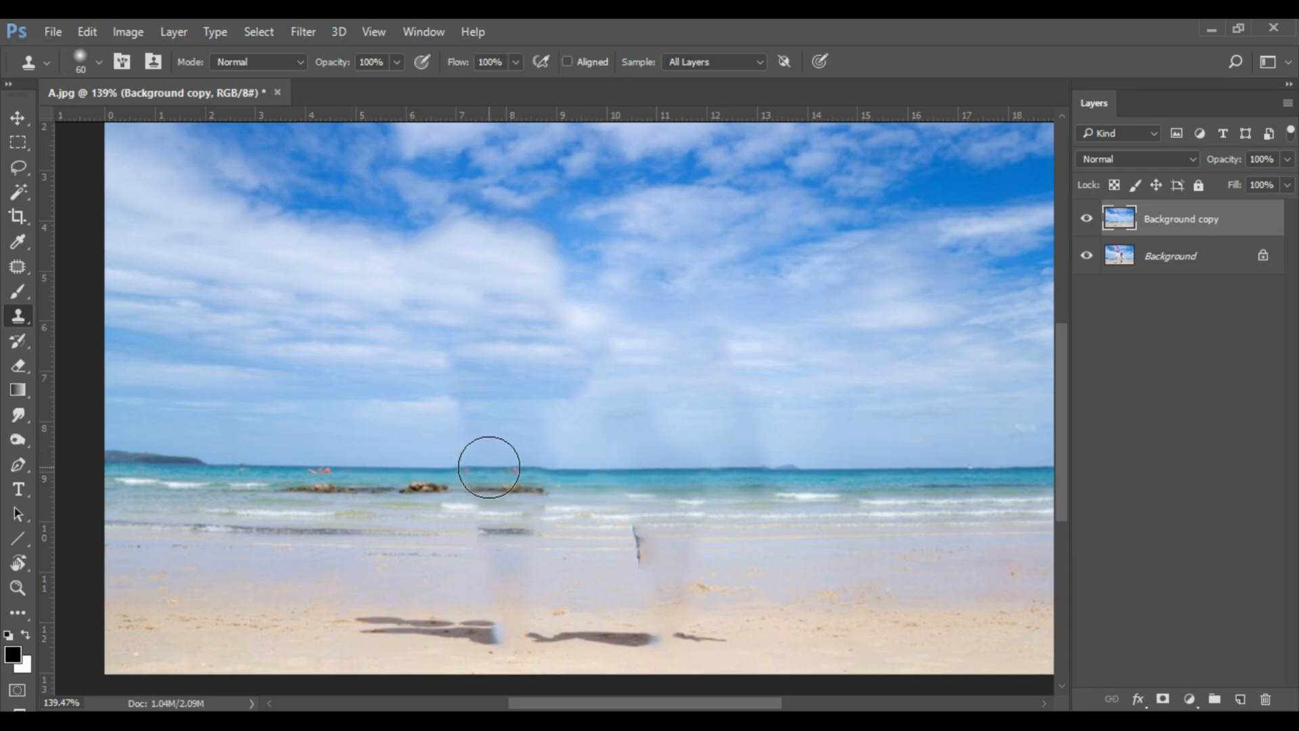
click(537, 467)
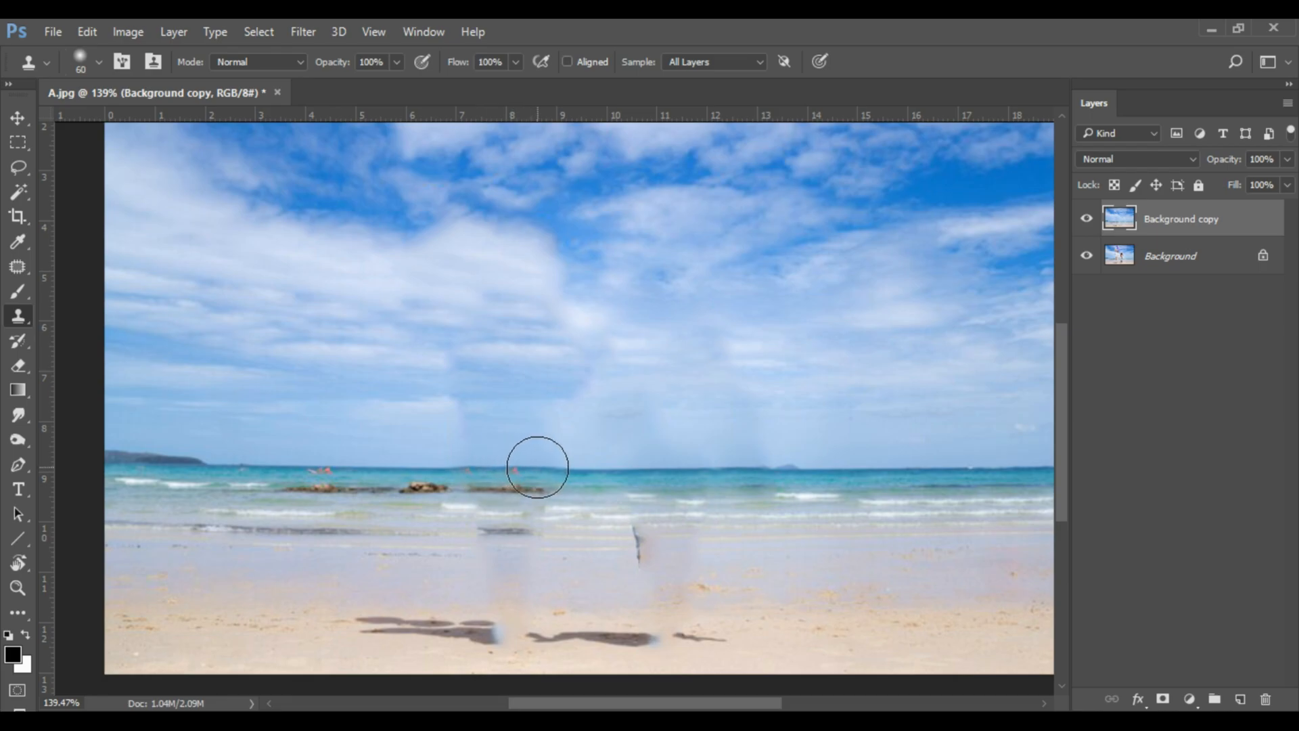
Clone sky from the left side of the photo over the remaining seams above the sea where the man stood.
alt+click(321, 401)
drag(481, 424, 445, 419)
drag(339, 417, 344, 415)
alt+click(303, 367)
click(454, 379)
alt+click(339, 355)
drag(450, 368, 378, 360)
alt+click(291, 355)
drag(564, 375, 609, 375)
alt+click(364, 412)
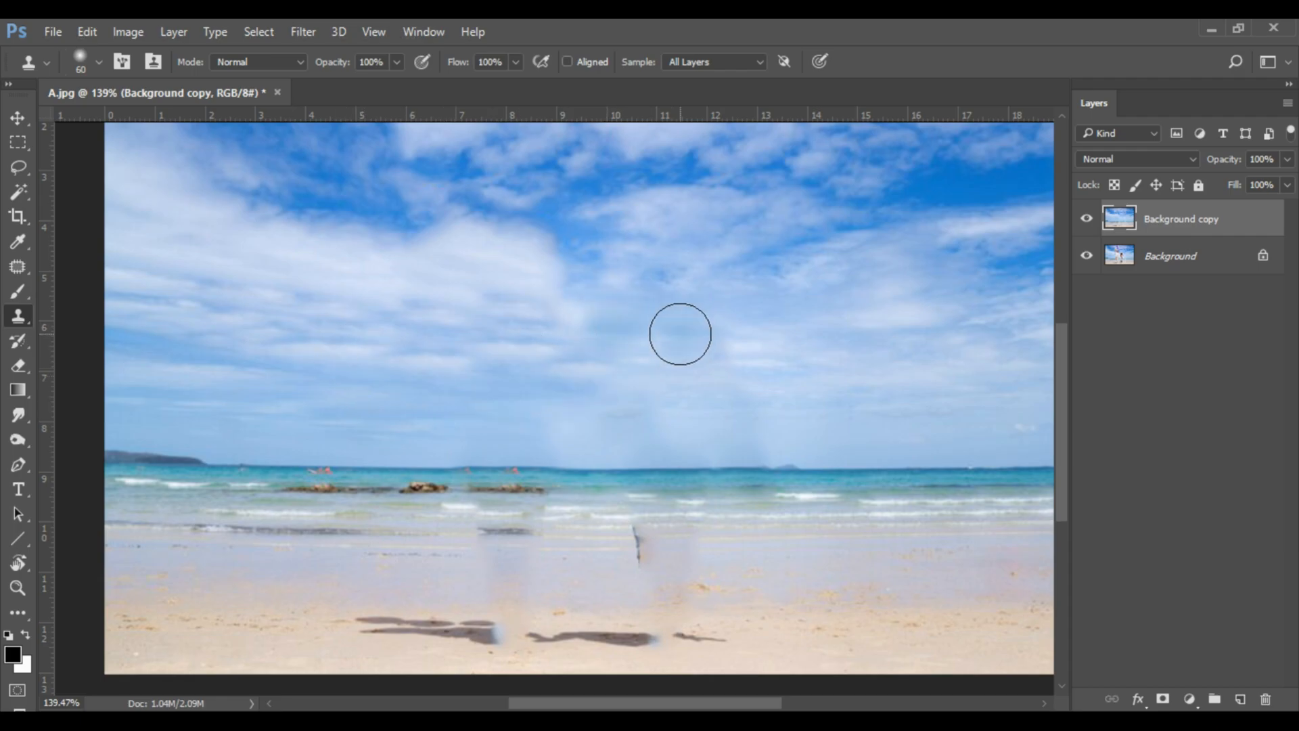
Clone the dark shoreline strip over the patched surf and cover the duplicated rocks with waves.
alt+click(349, 533)
drag(479, 529, 490, 542)
click(509, 534)
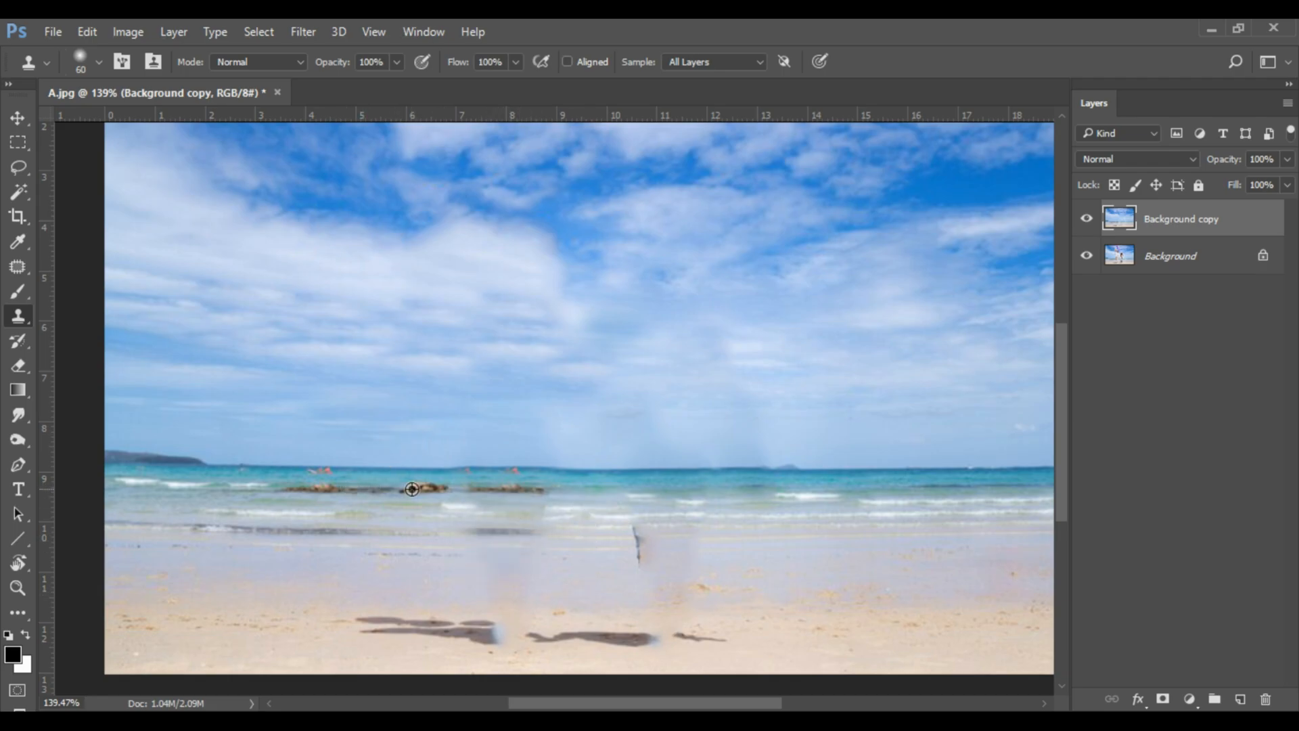
alt+click(257, 489)
drag(458, 498, 535, 492)
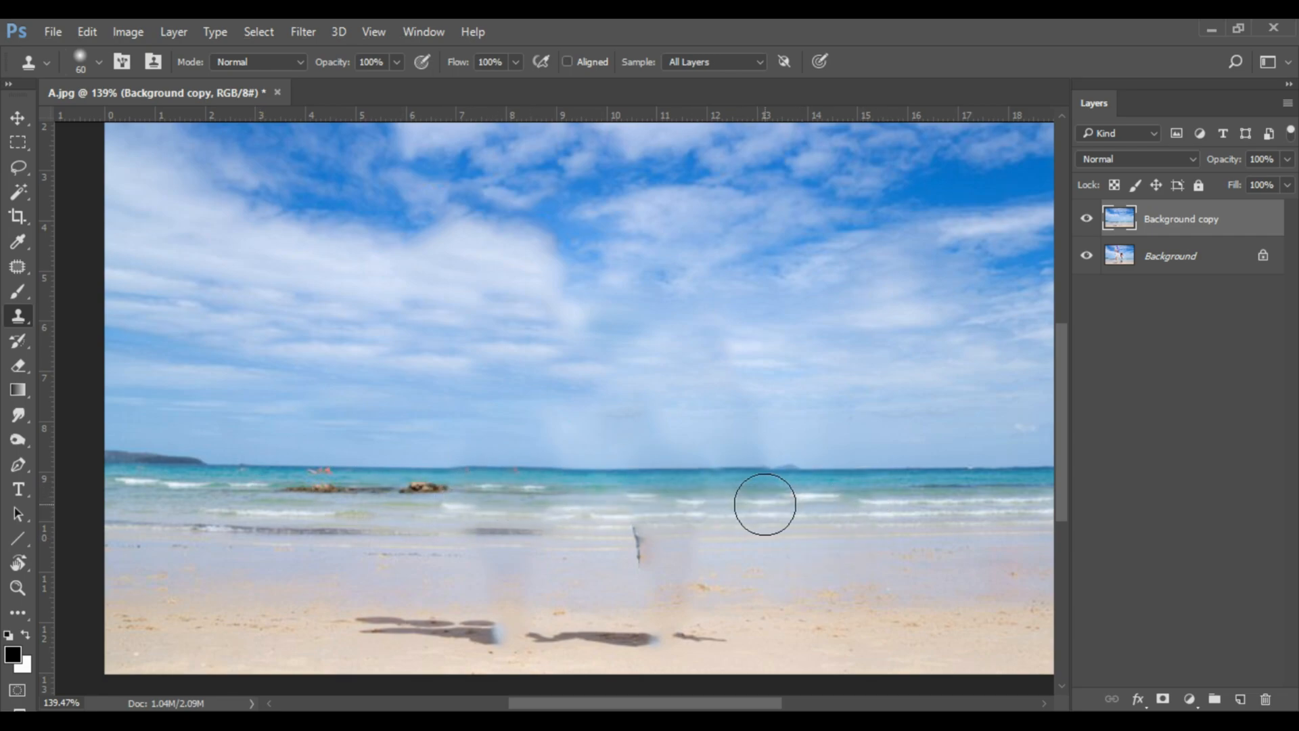
Clone clean wet sand over the dark sliver left at the water's edge where the woman's leg was.
alt+click(850, 560)
click(648, 559)
mouse_move(648, 559)
mouse_down()
mouse_move(658, 527)
mouse_move(638, 536)
mouse_up()
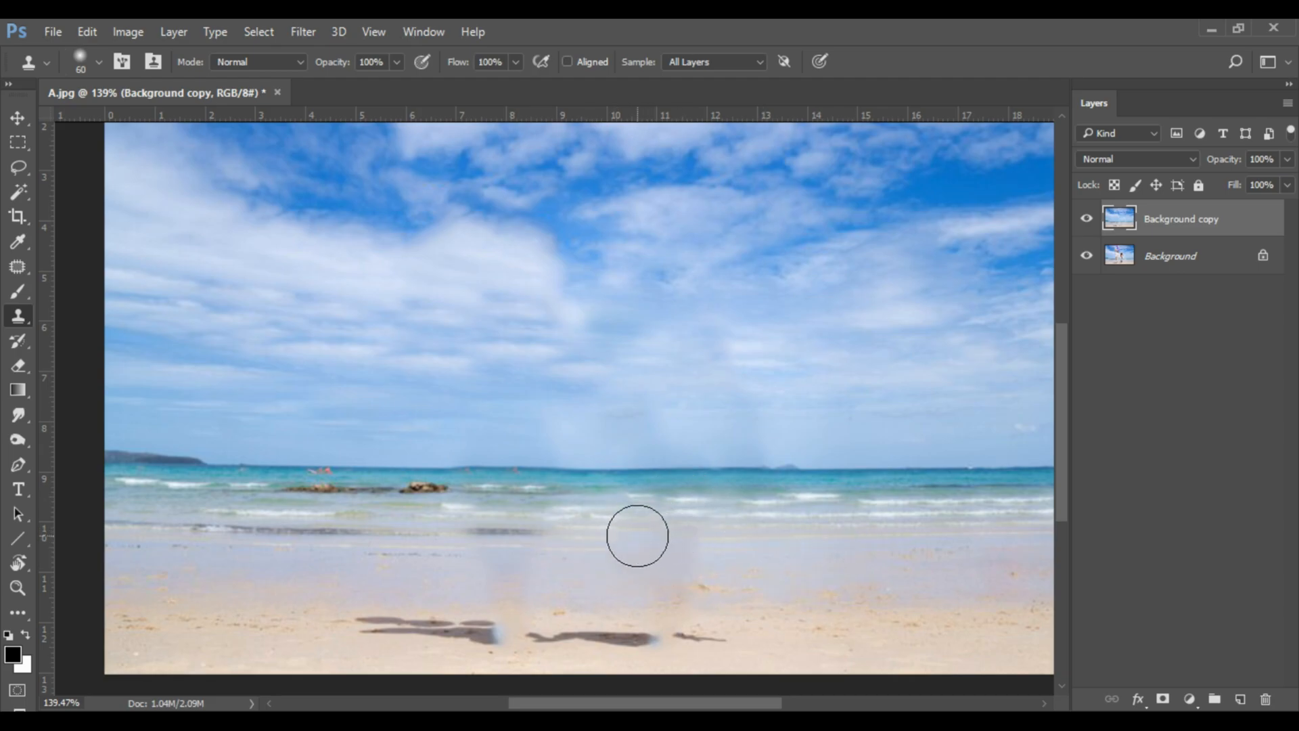
Clone clean beach sand over the couple's leftover shadows and blue foot smudges.
scroll(691, 515, down, 1)
drag(719, 608, 518, 606)
alt+click(238, 586)
click(359, 593)
click(389, 593)
click(406, 593)
click(461, 599)
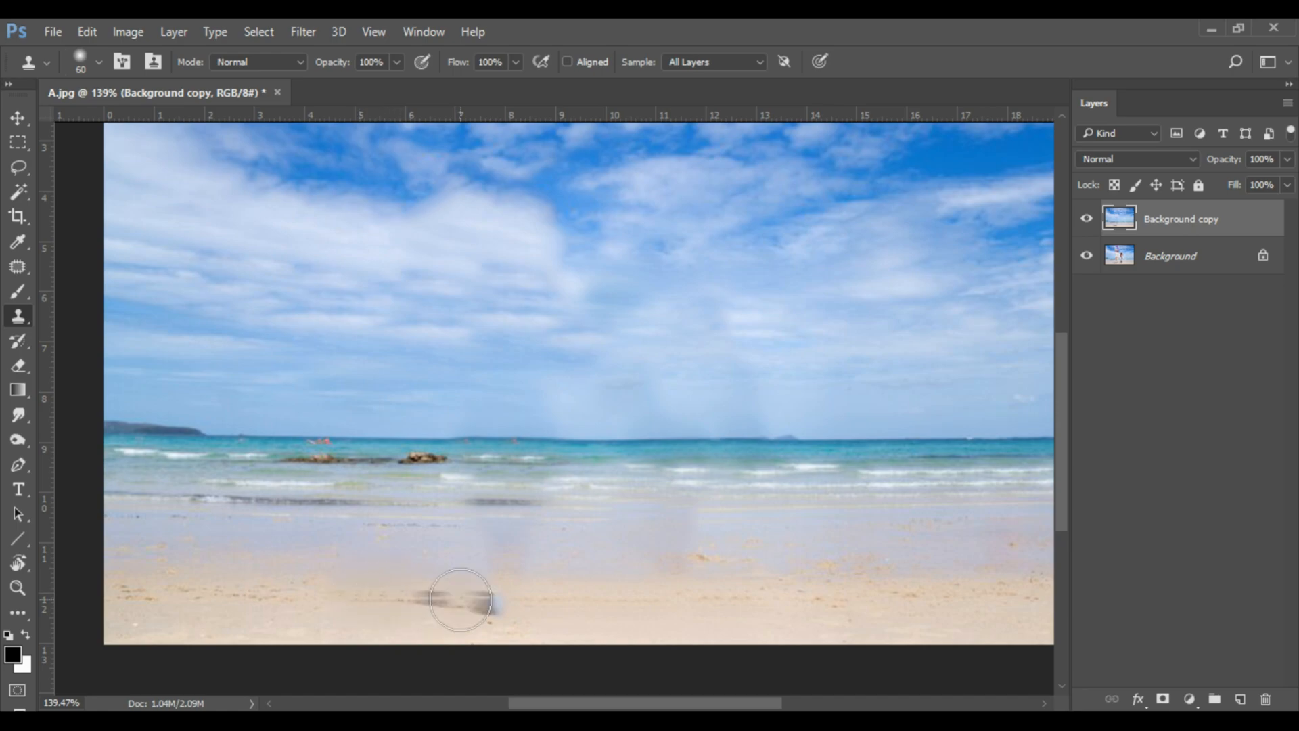
alt+click(299, 592)
click(455, 593)
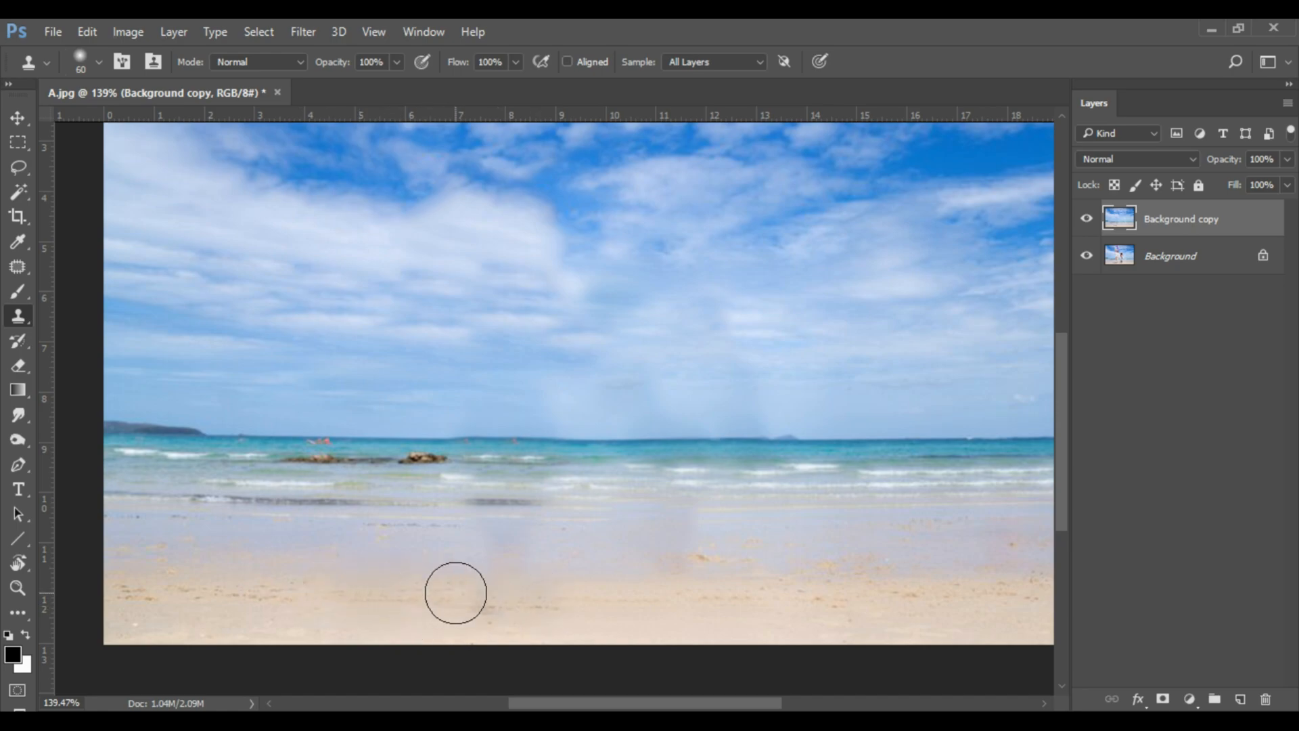
Clone clean wet sand over the greyish vertical smudges left below the shoreline where the couple stood.
alt+click(615, 548)
click(532, 537)
click(503, 537)
alt+click(311, 539)
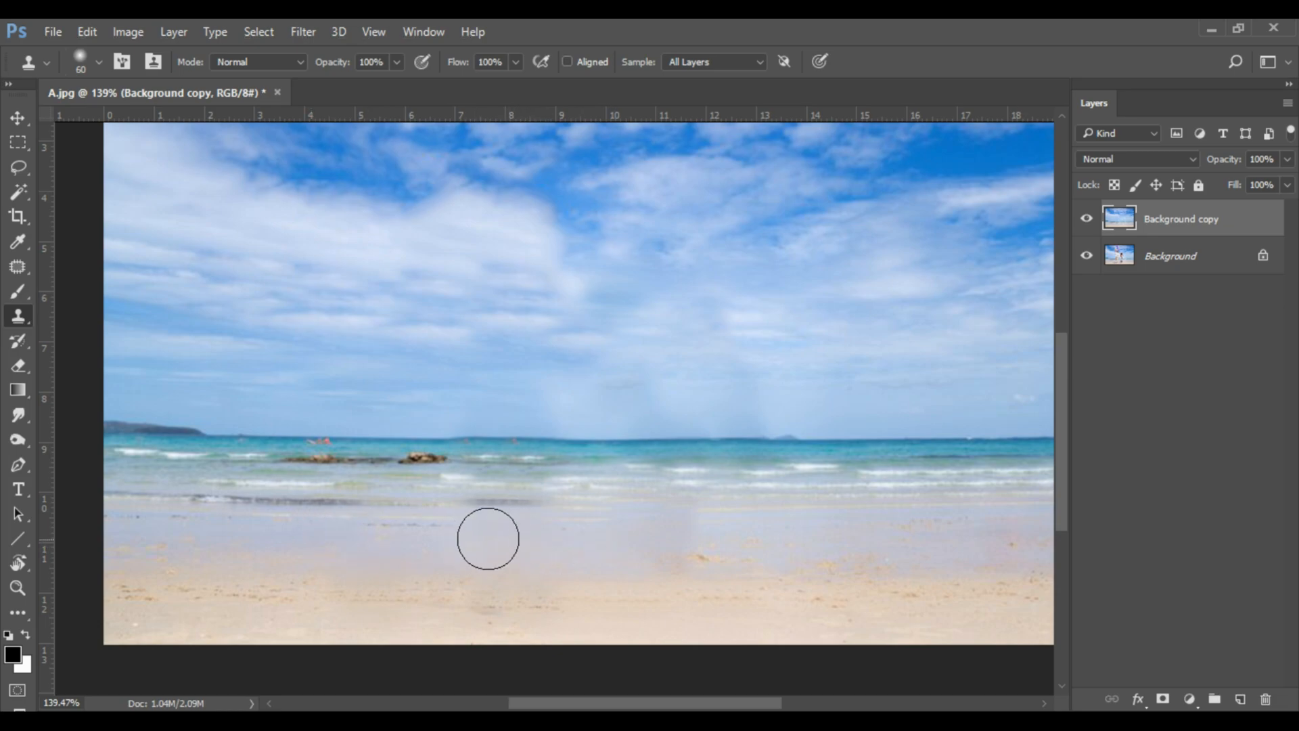
Clone the pale water's edge over the duplicated dark streak on the shoreline below the rocks.
alt+click(394, 500)
click(489, 508)
key(ctrl+z)
drag(494, 508, 517, 506)
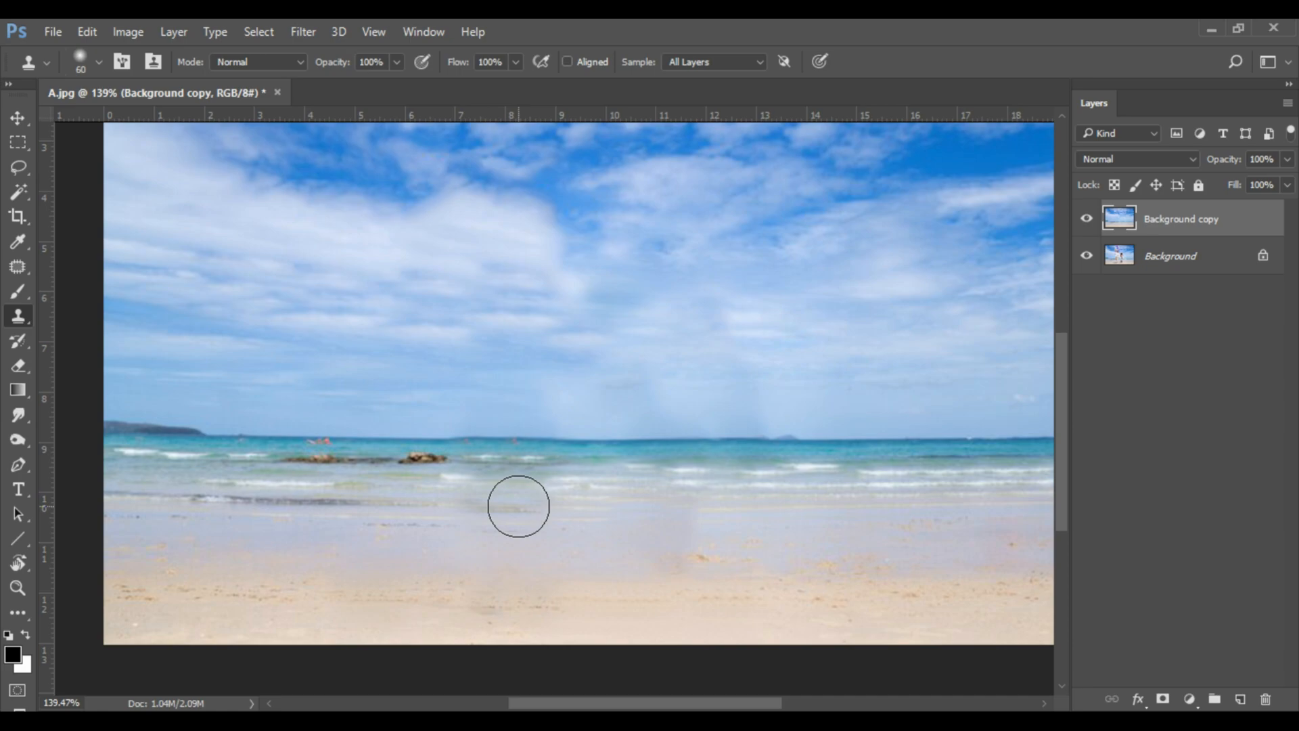
alt+click(412, 504)
click(520, 501)
click(551, 501)
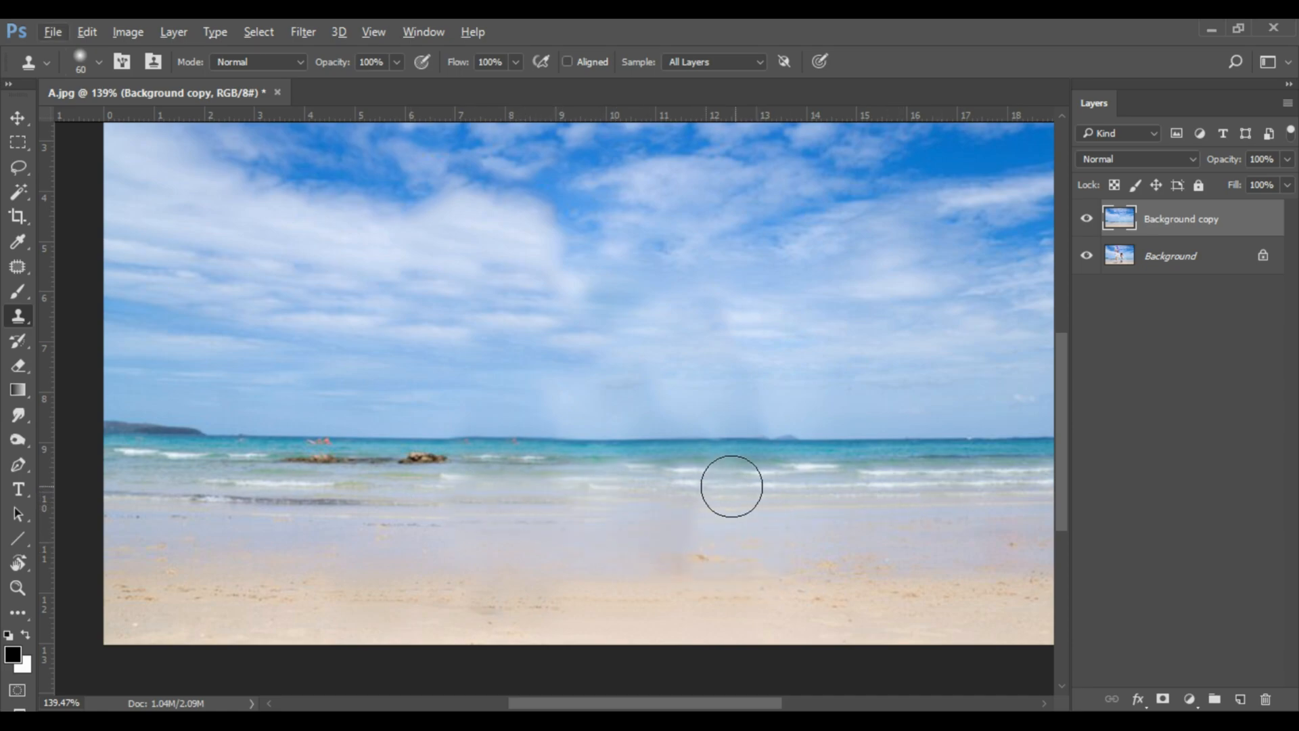
Clone clear sky and horizon from the photo's right side over the pale vertical streaks above the middle of the sea.
alt+click(931, 402)
click(754, 400)
alt+click(875, 366)
click(758, 384)
click(728, 384)
click(648, 387)
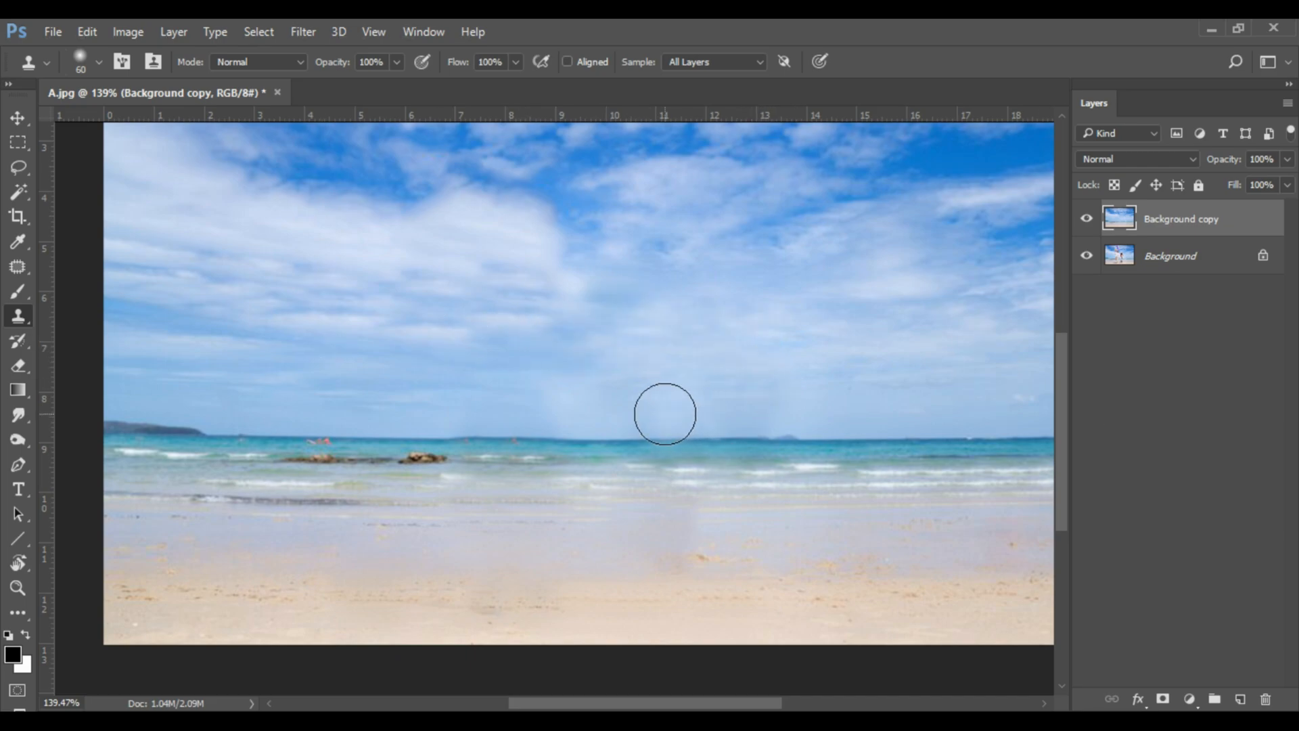
alt+click(892, 438)
click(745, 438)
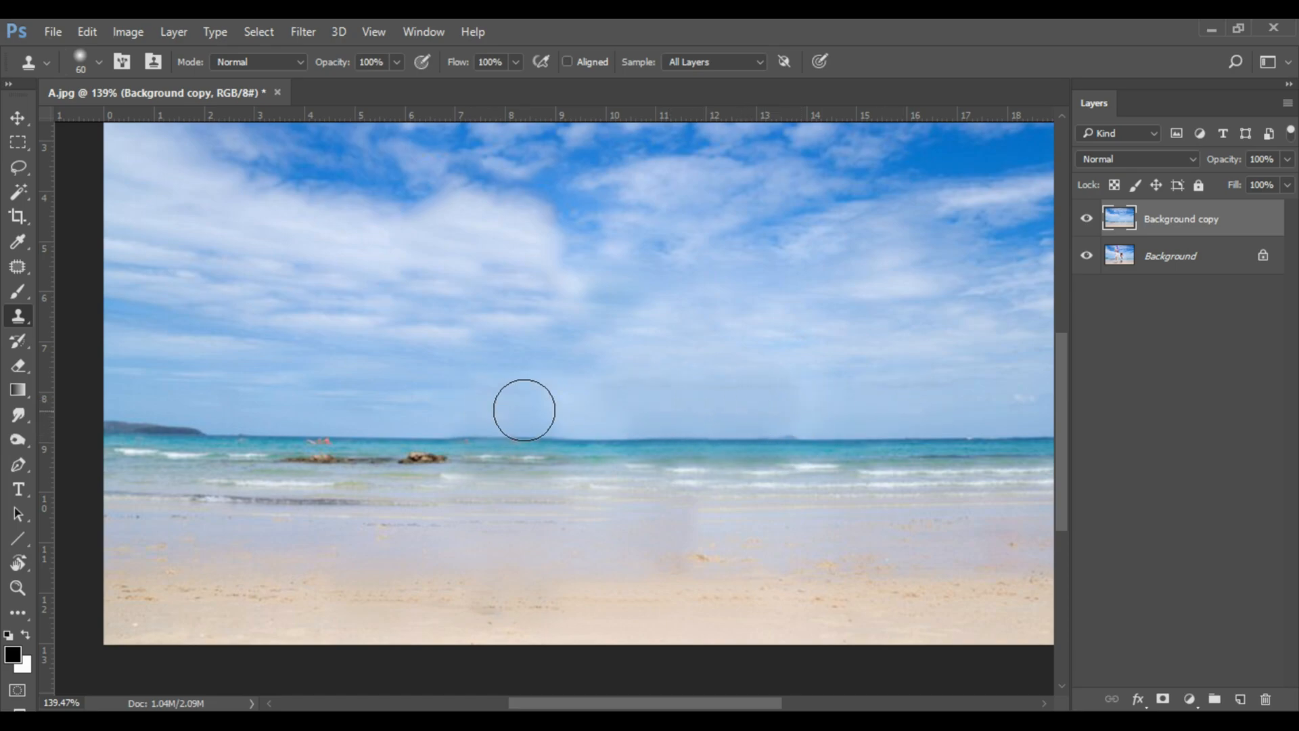
Clone sky from the photo's left side over the remaining light patches and seams above the central horizon.
alt+click(330, 387)
mouse_move(613, 405)
mouse_down()
mouse_move(786, 403)
mouse_move(561, 429)
mouse_move(404, 408)
mouse_move(626, 407)
mouse_up()
key(ctrl+z)
alt+click(357, 407)
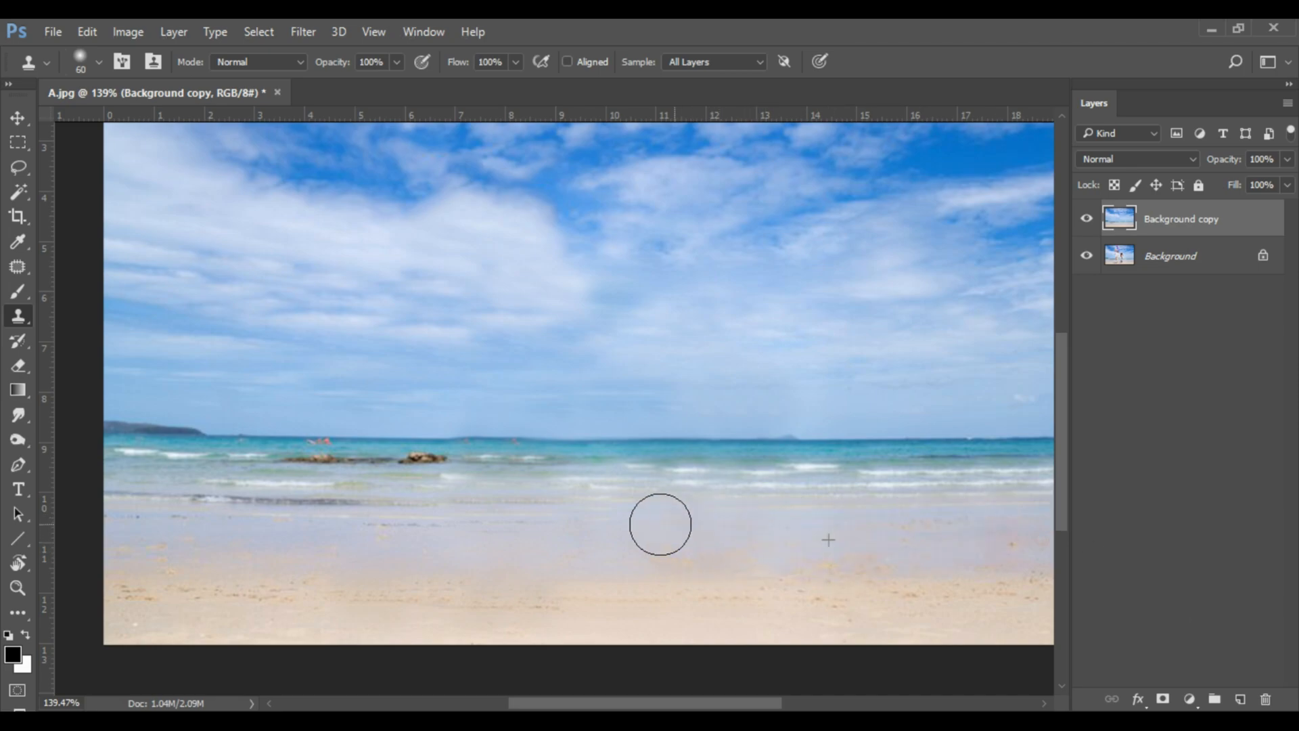
drag(562, 372, 600, 359)
Add the text "Thanks for Watching.........." in black Bell MT across the middle of the sky.
key(t)
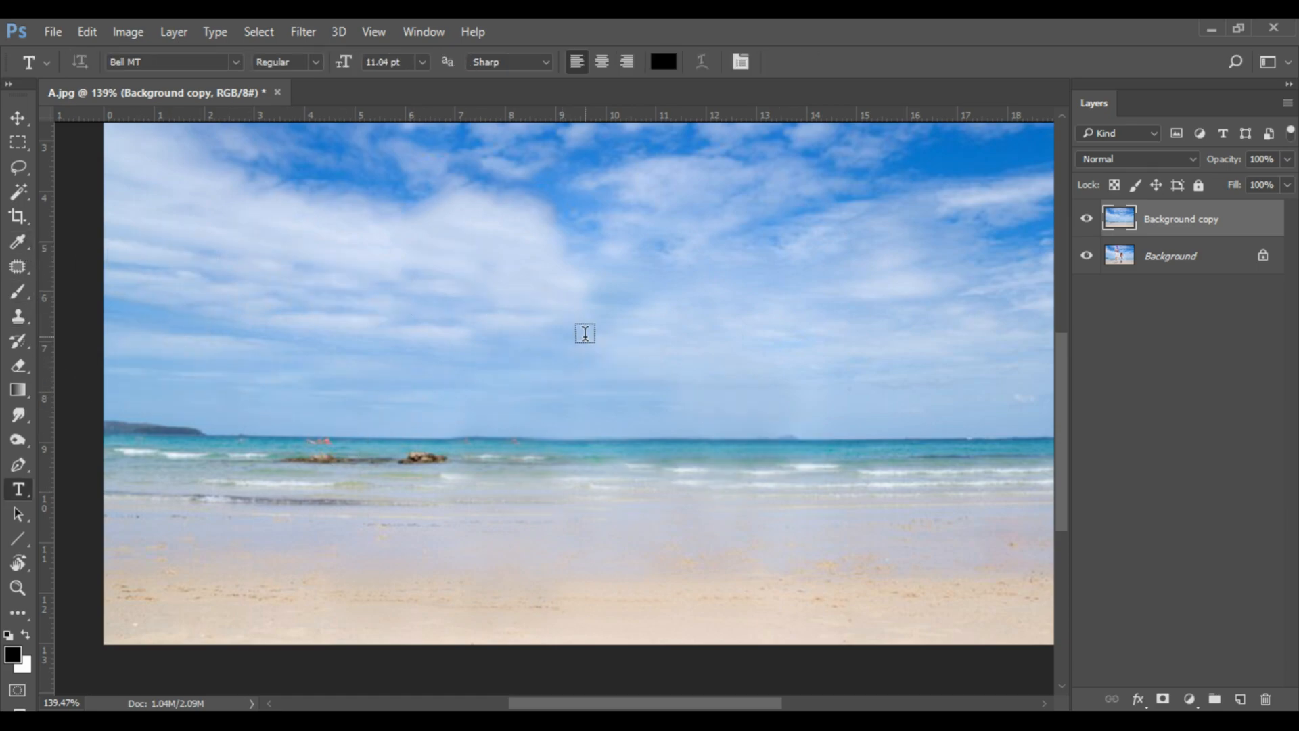
click(729, 463)
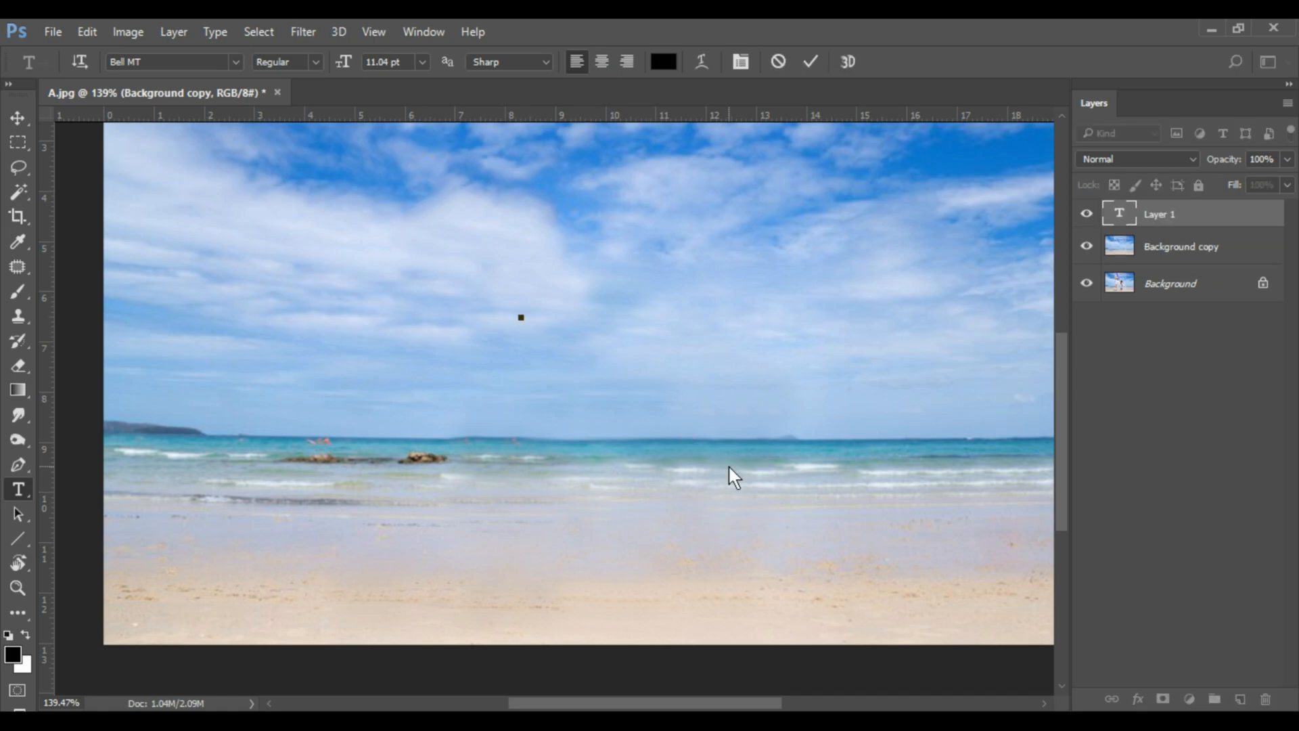
text(Thanks fo)
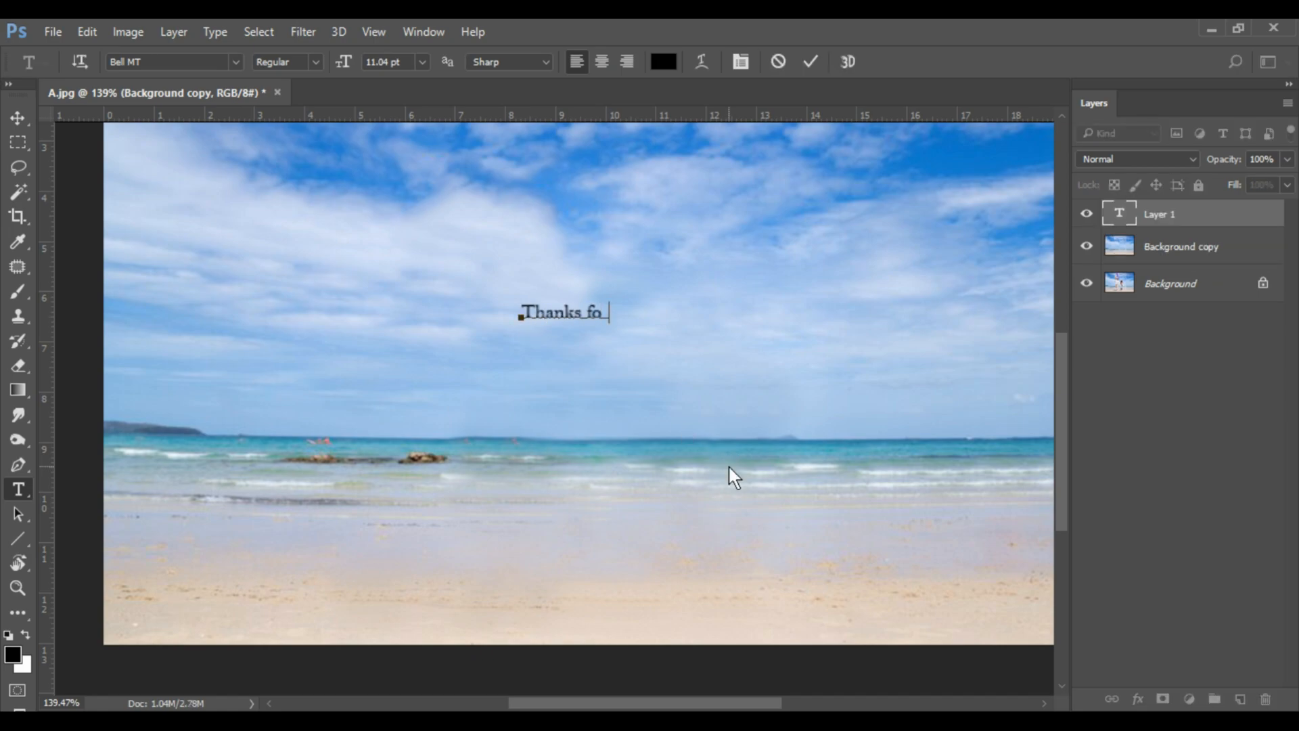
text(r Watchin)
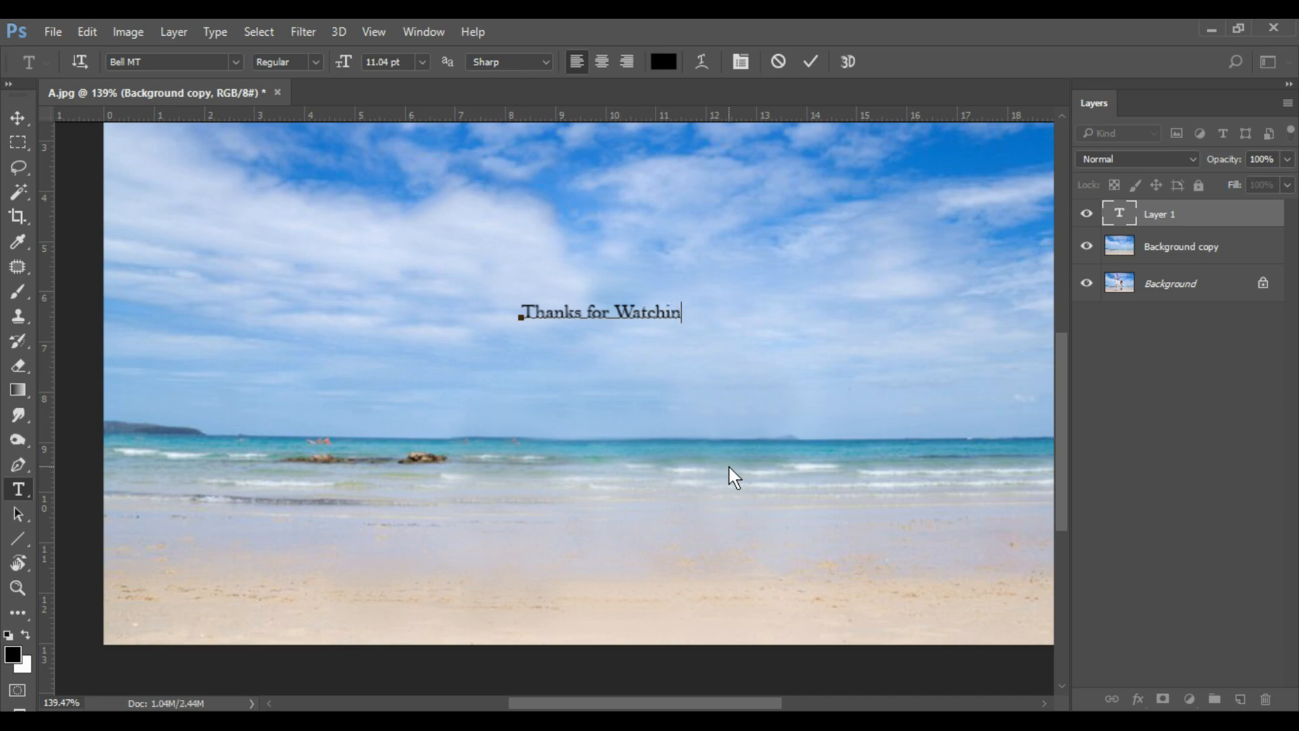
text(g..........)
click(729, 466)
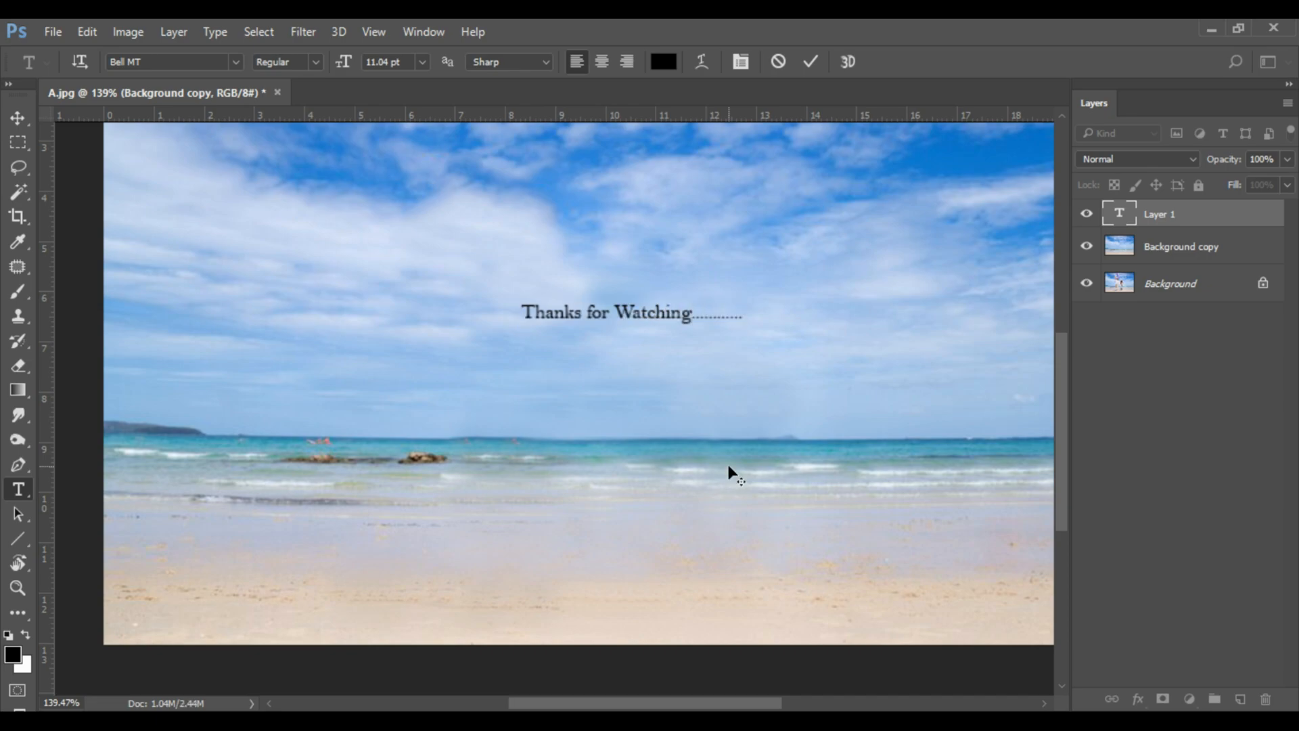